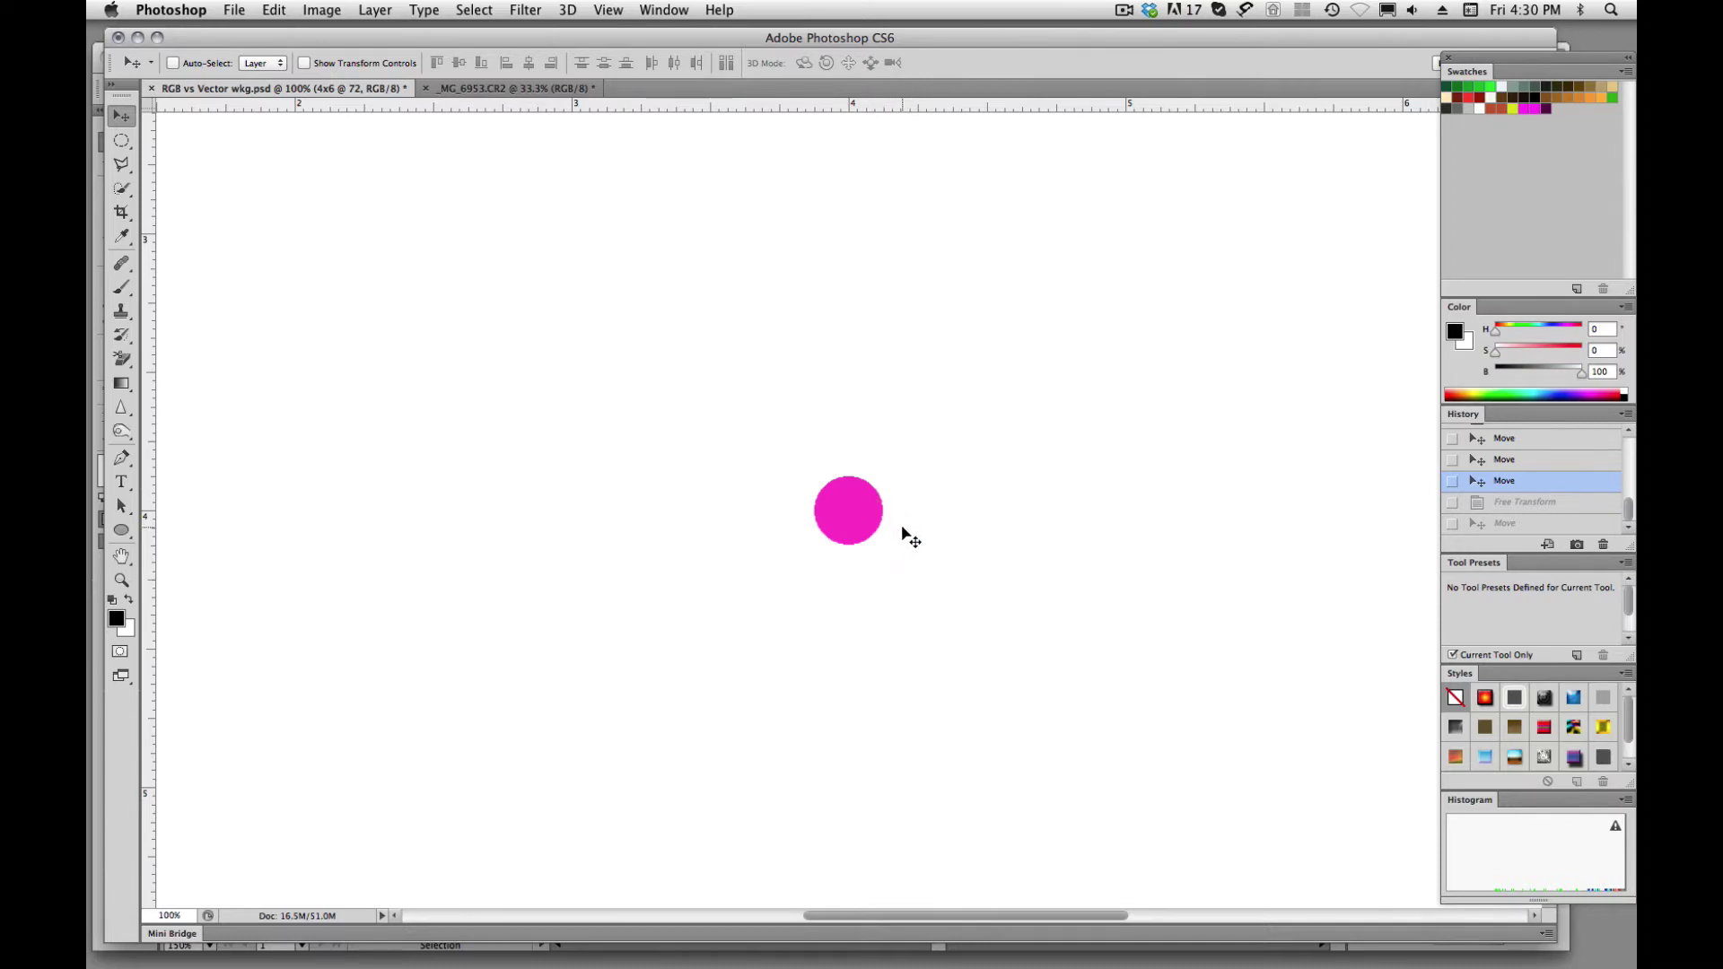
Move the magenta circle on the "1x1 72 no anti" layer sideways so it sits just right of the green circle.
super+click(857, 493)
super+click(857, 507)
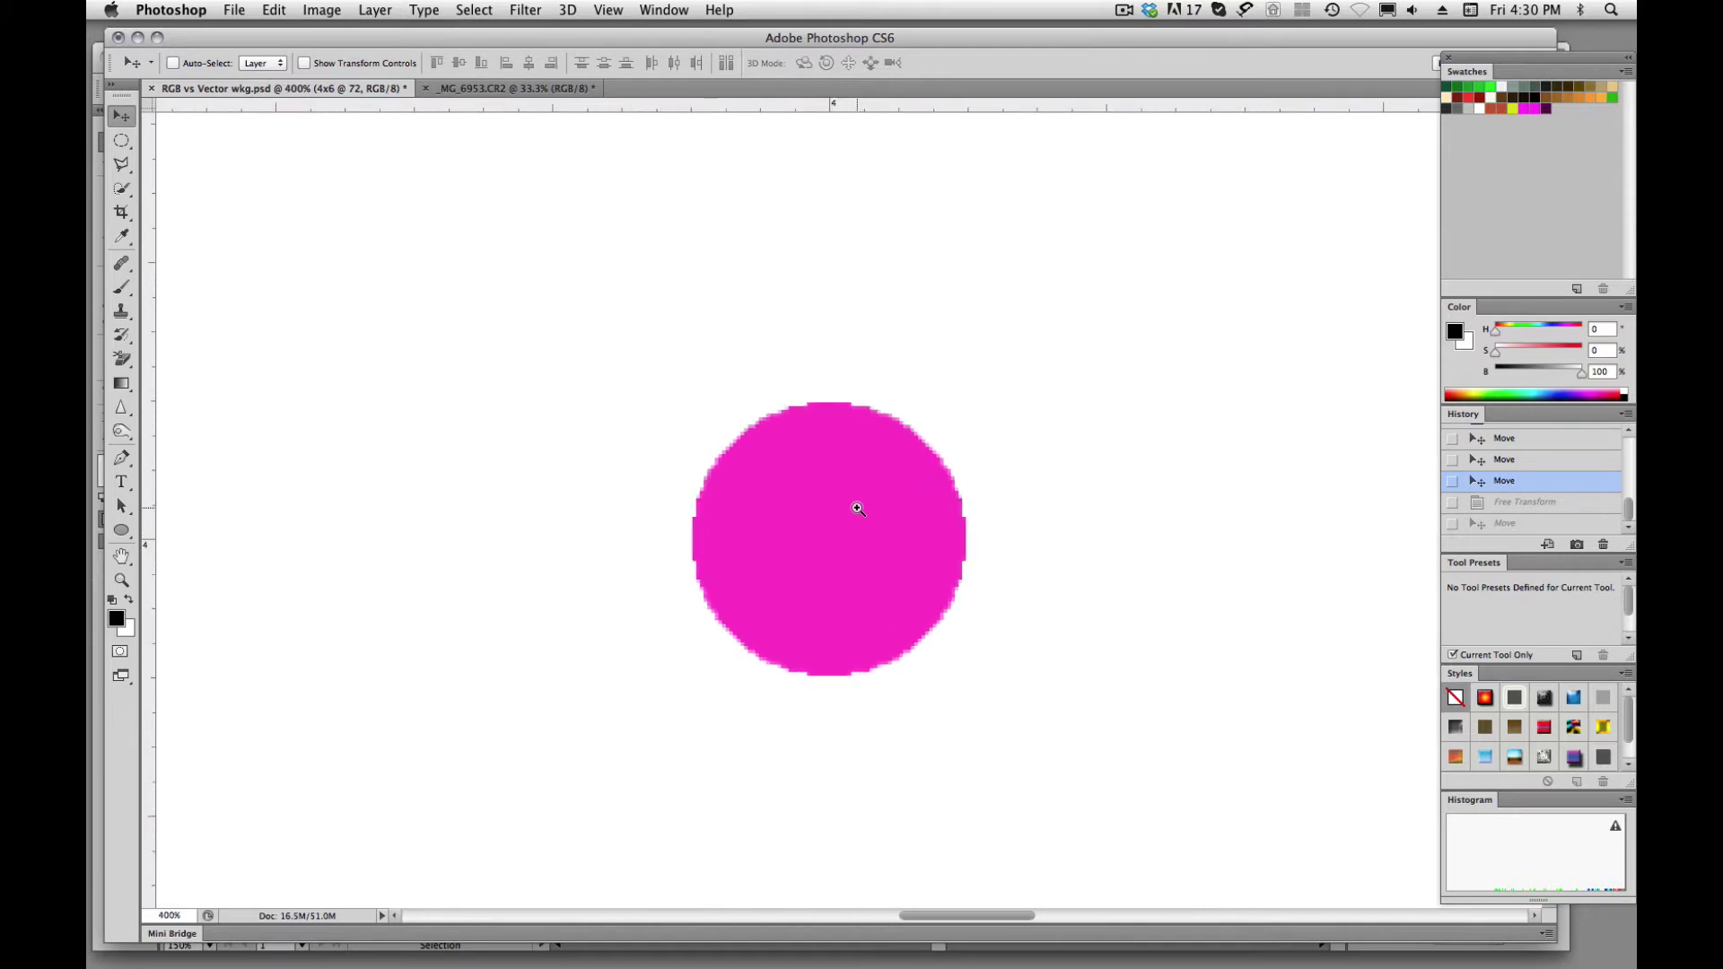
super+click(857, 507)
super+click(857, 507)
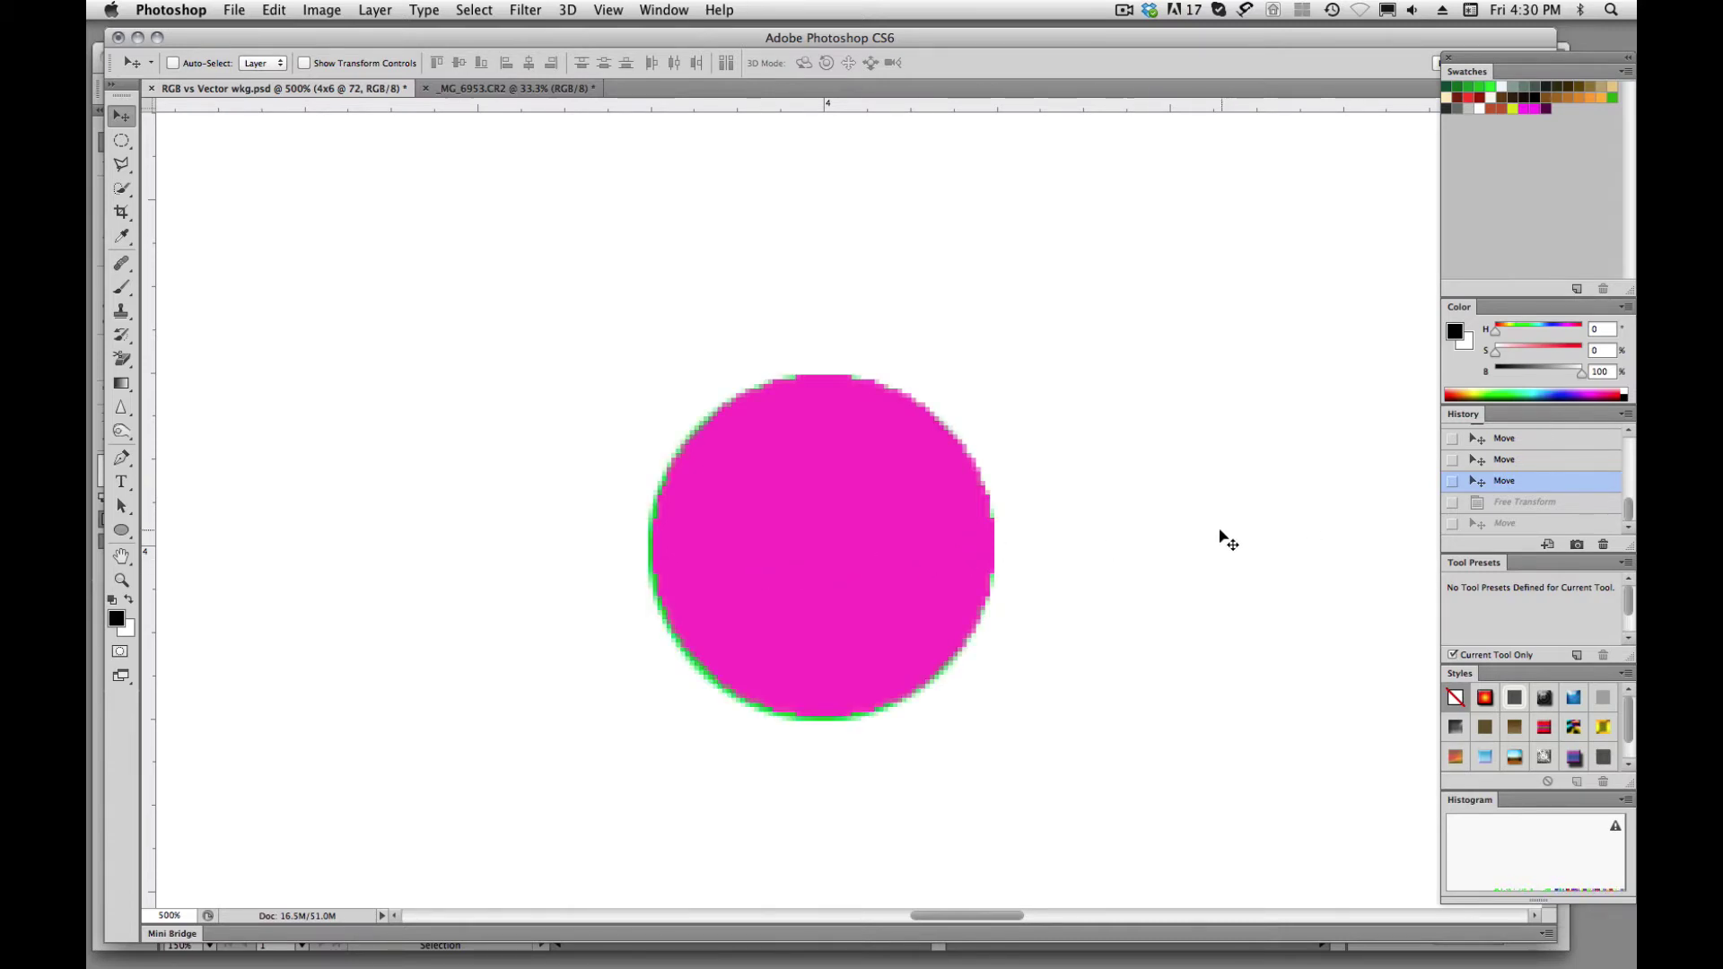
key(alt+bracketright)
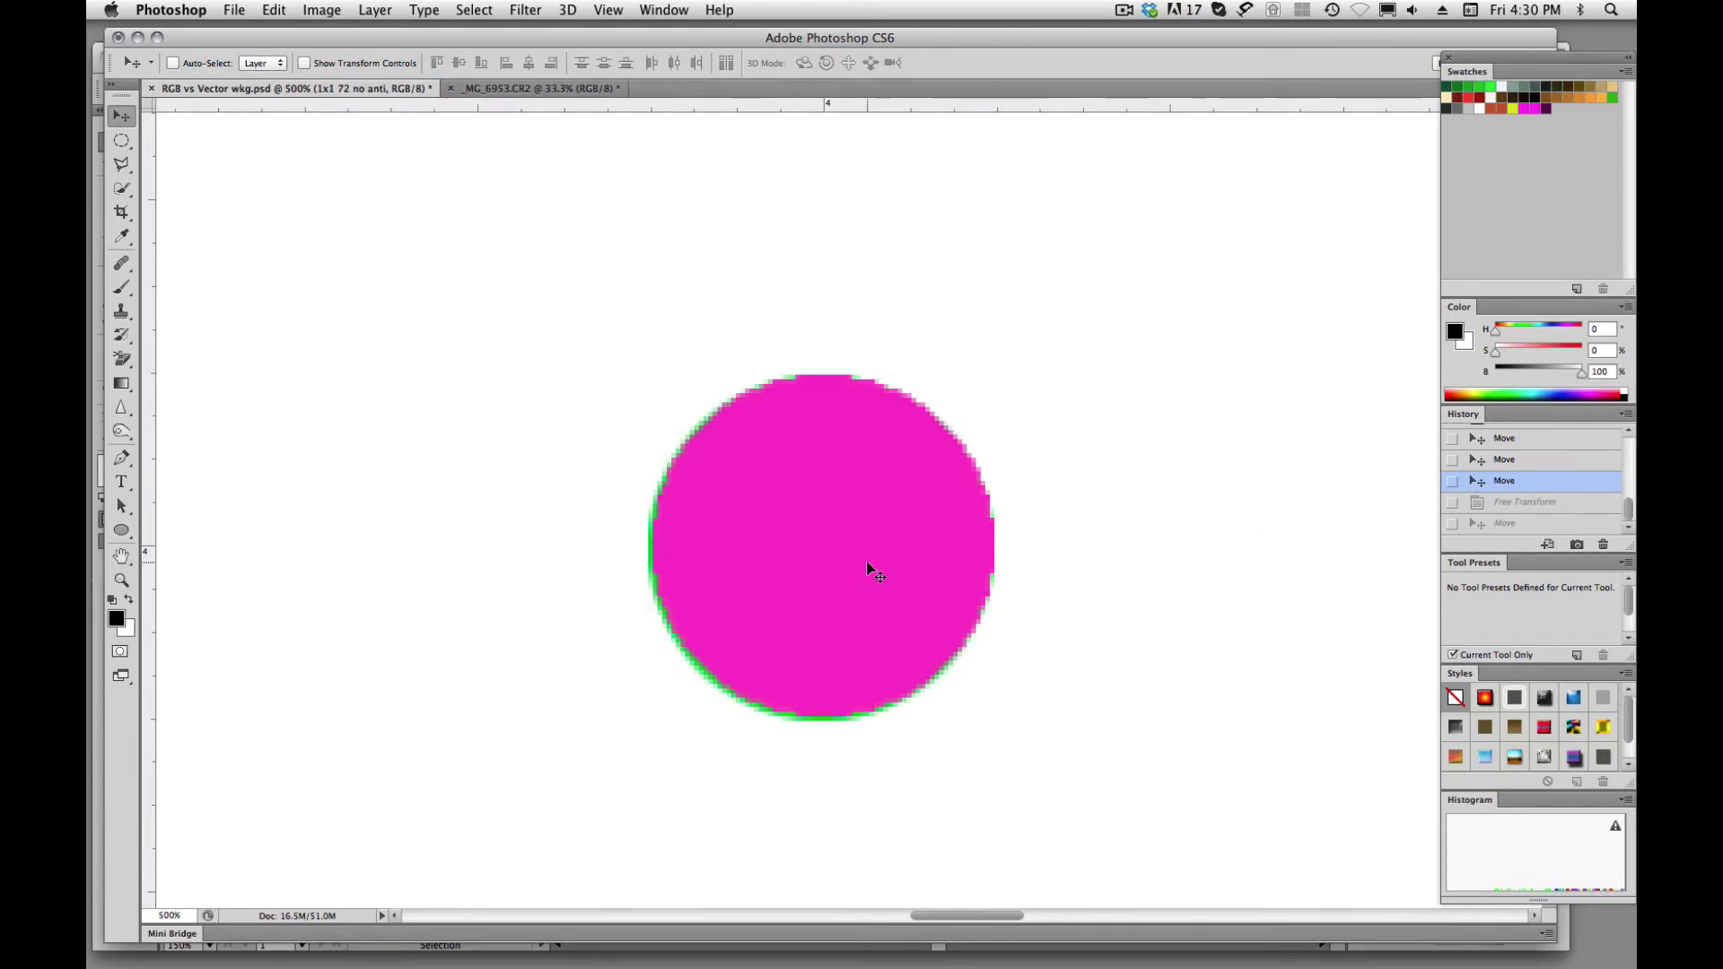
drag(877, 569, 1211, 578)
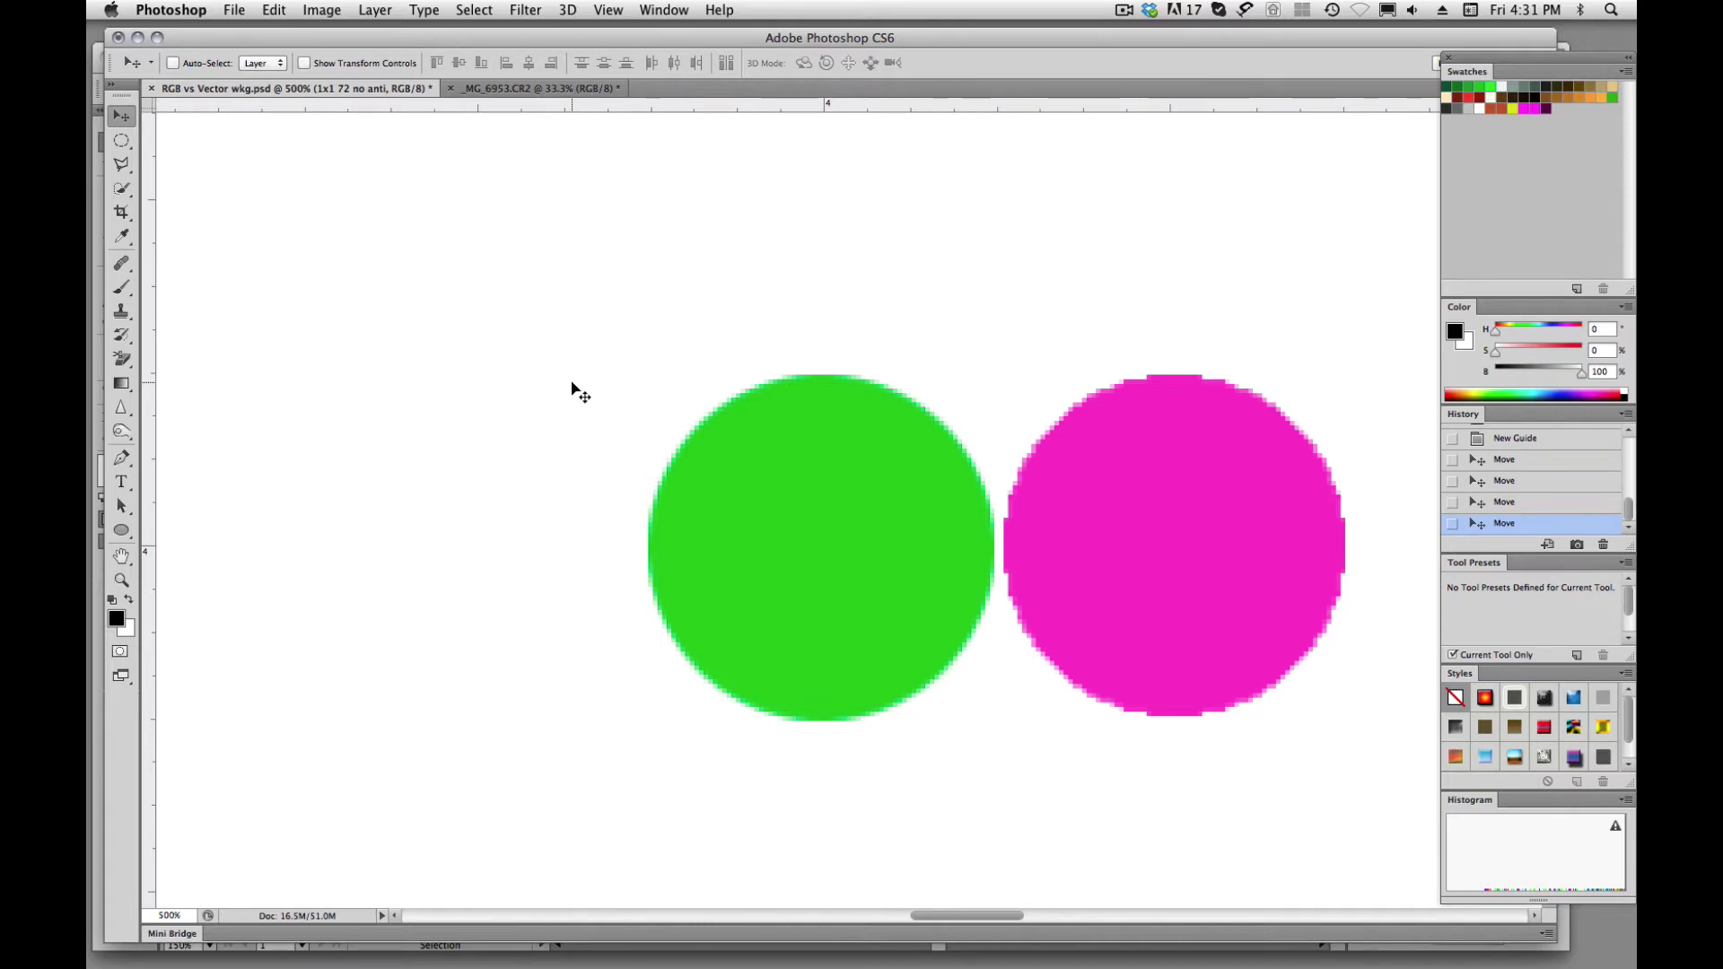
Set the ruler origin at the guide intersection on the orange circle's upper-left corner, showing the guides only for this placement.
alt+super+click(962, 617)
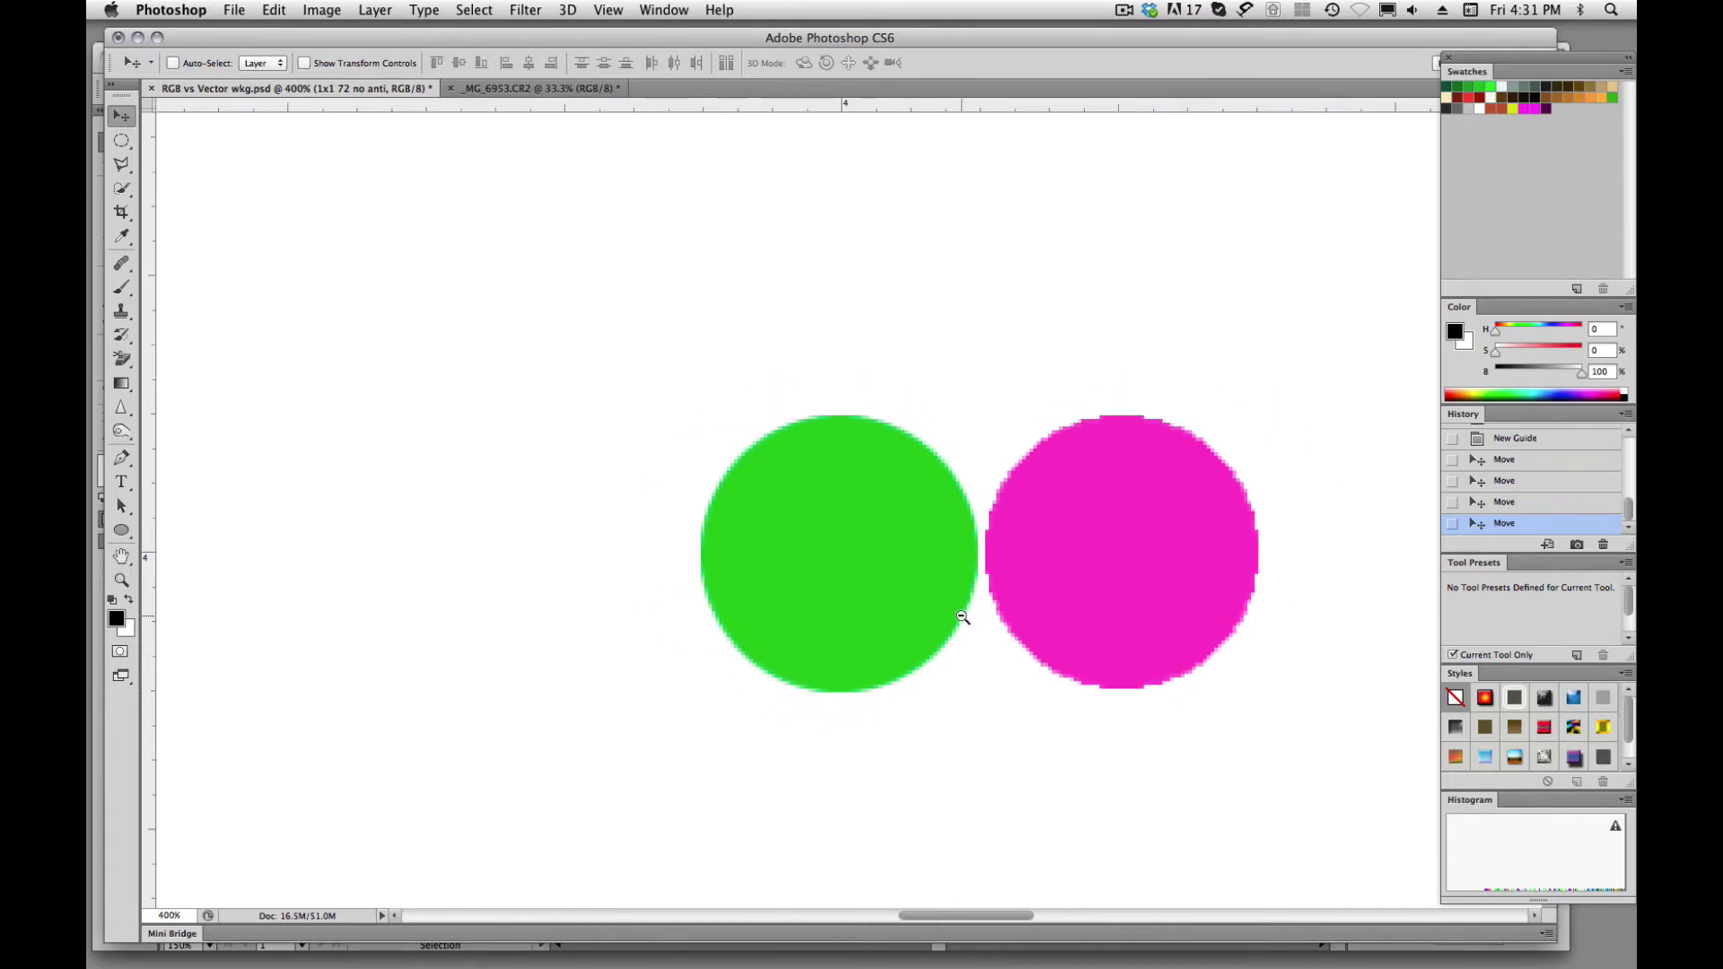
alt+super+click(962, 618)
alt+super+click(962, 618)
alt+super+click(964, 617)
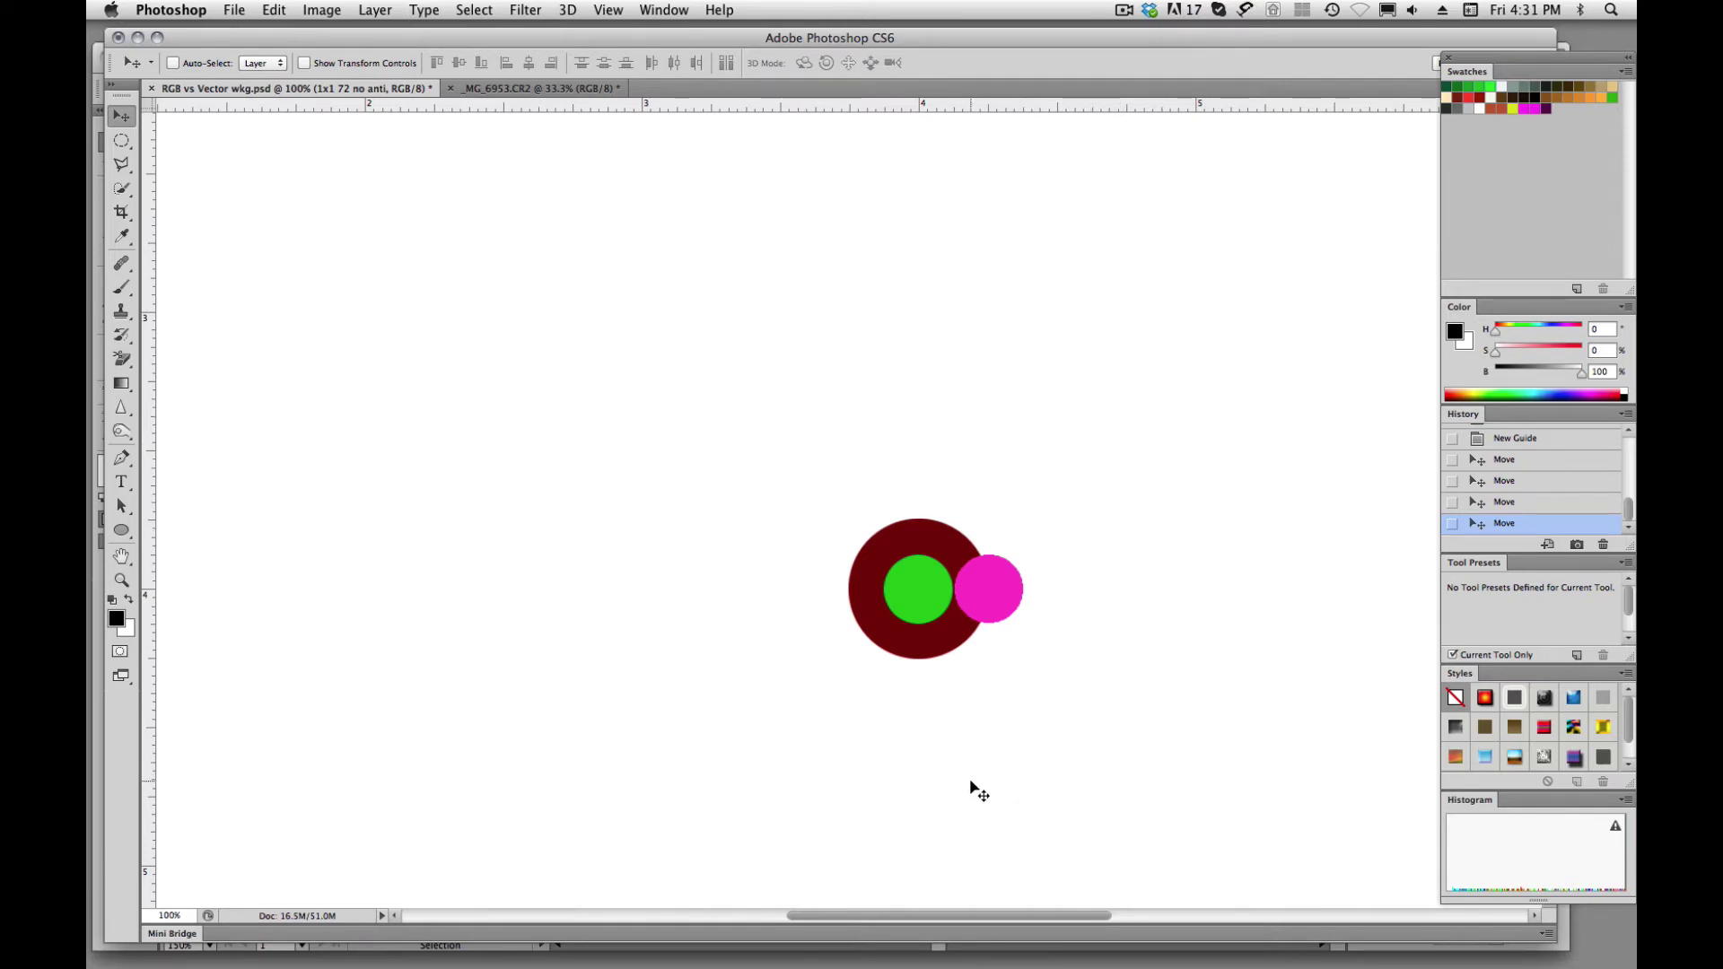
key(super+semicolon)
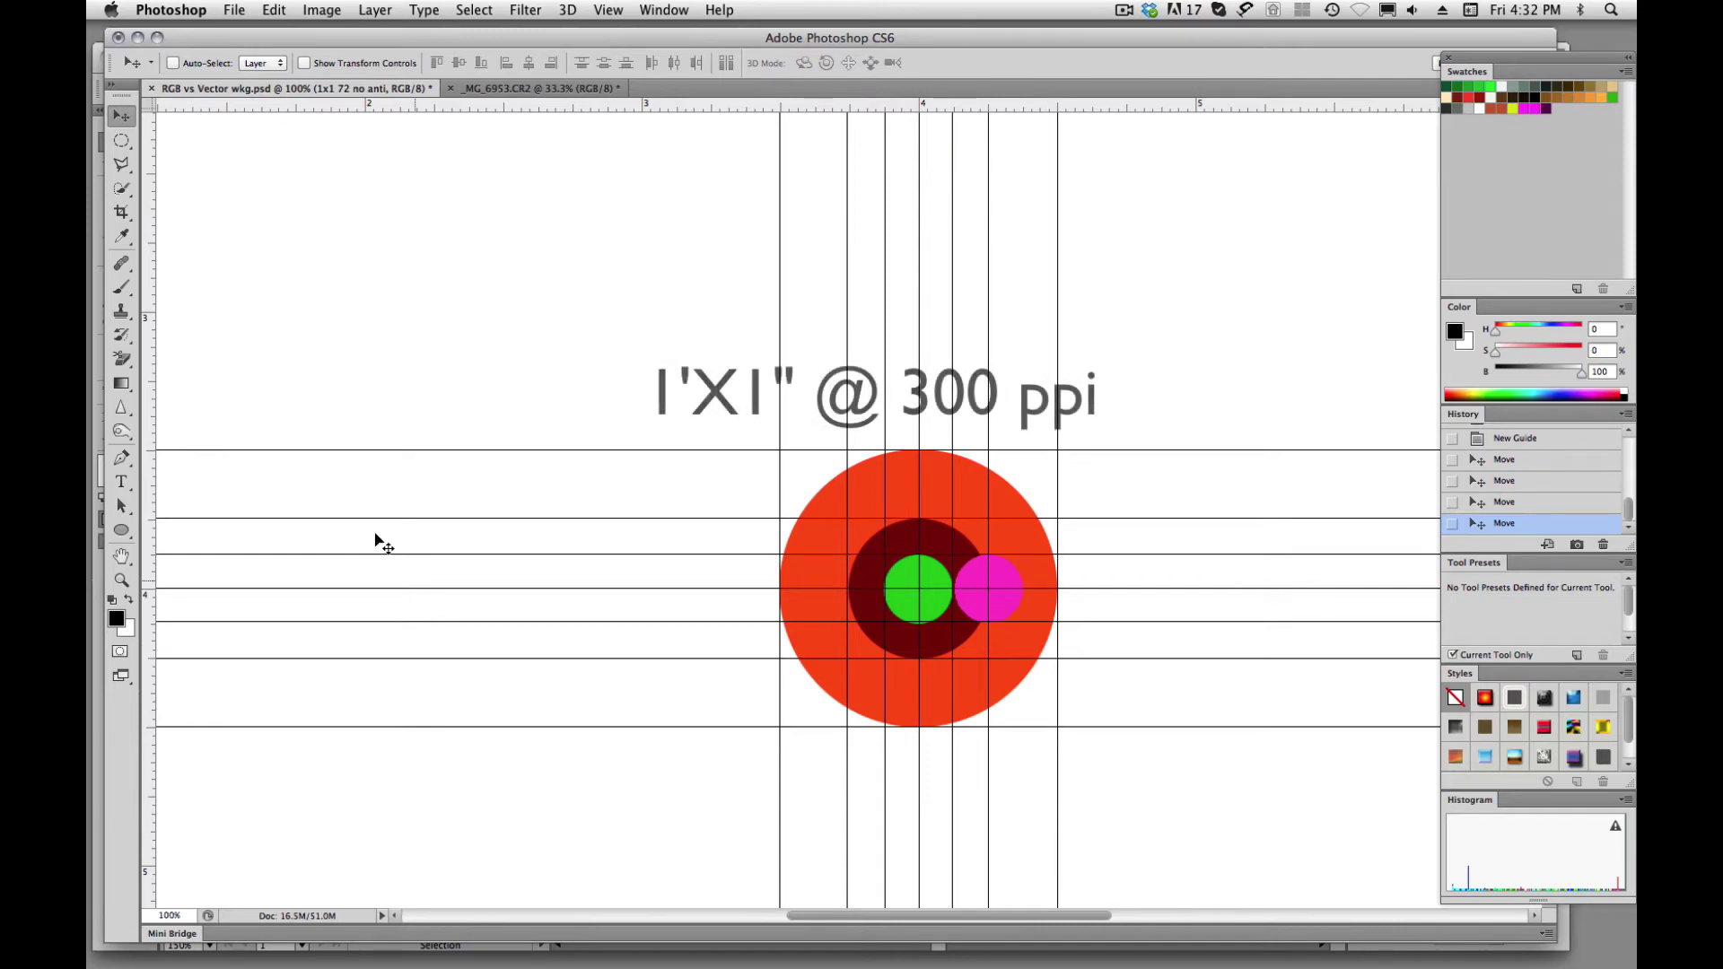
drag(150, 110, 779, 449)
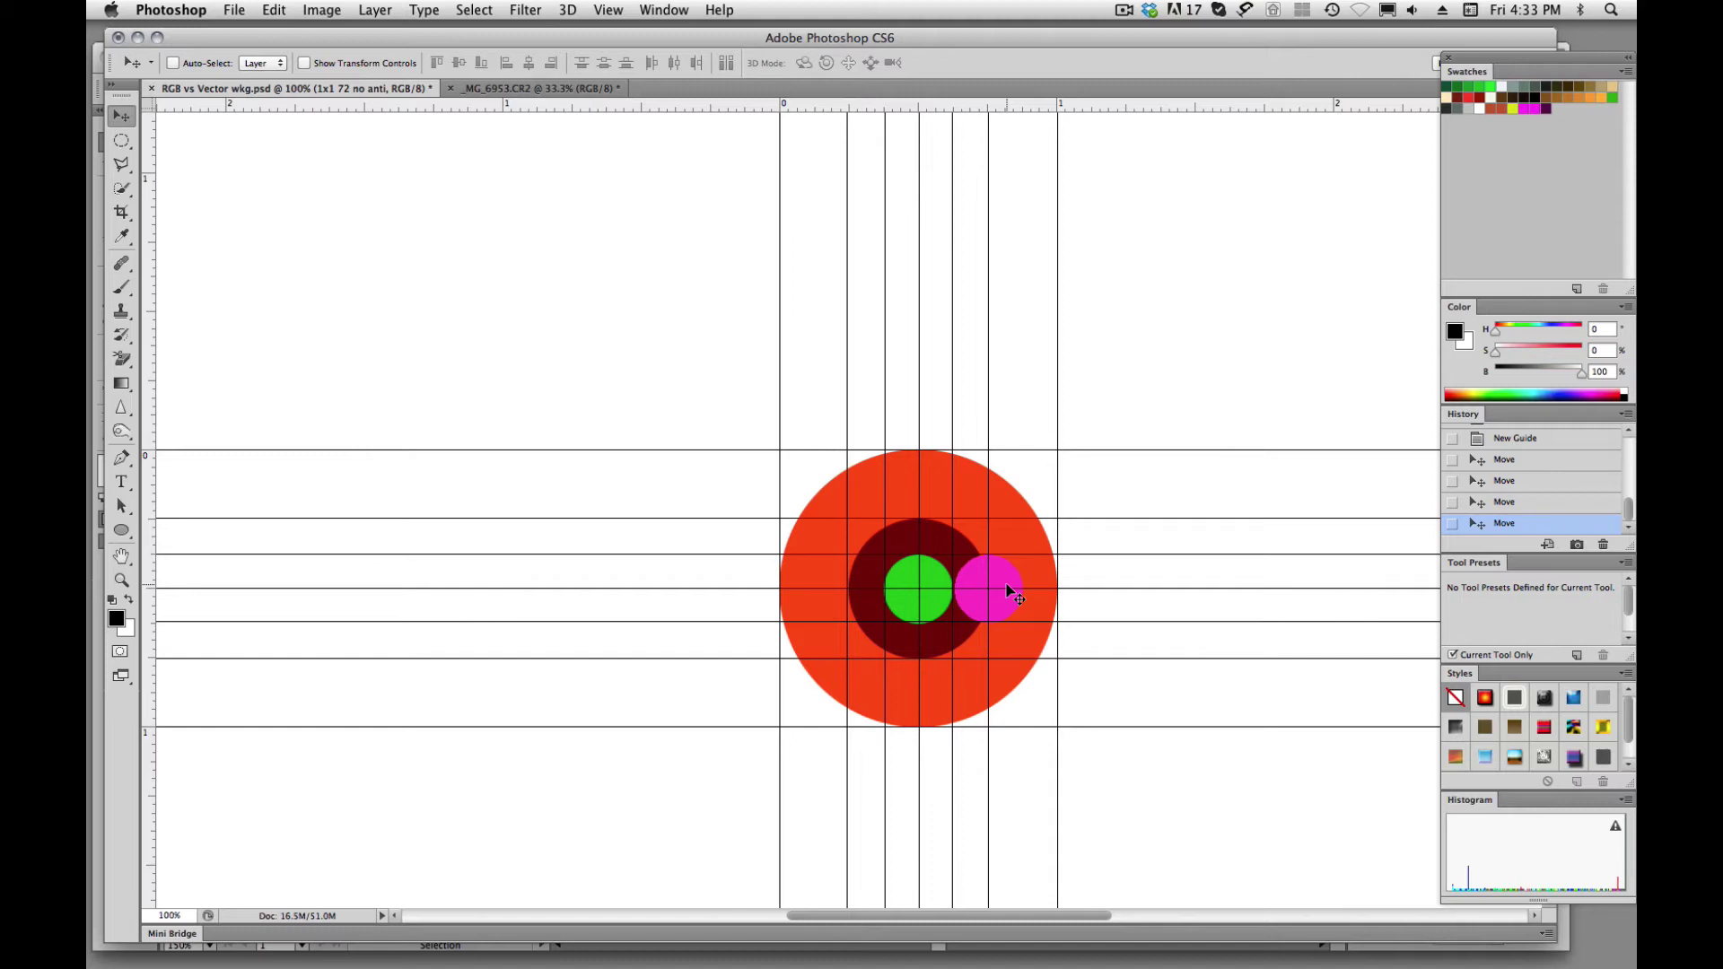
key(super+semicolon)
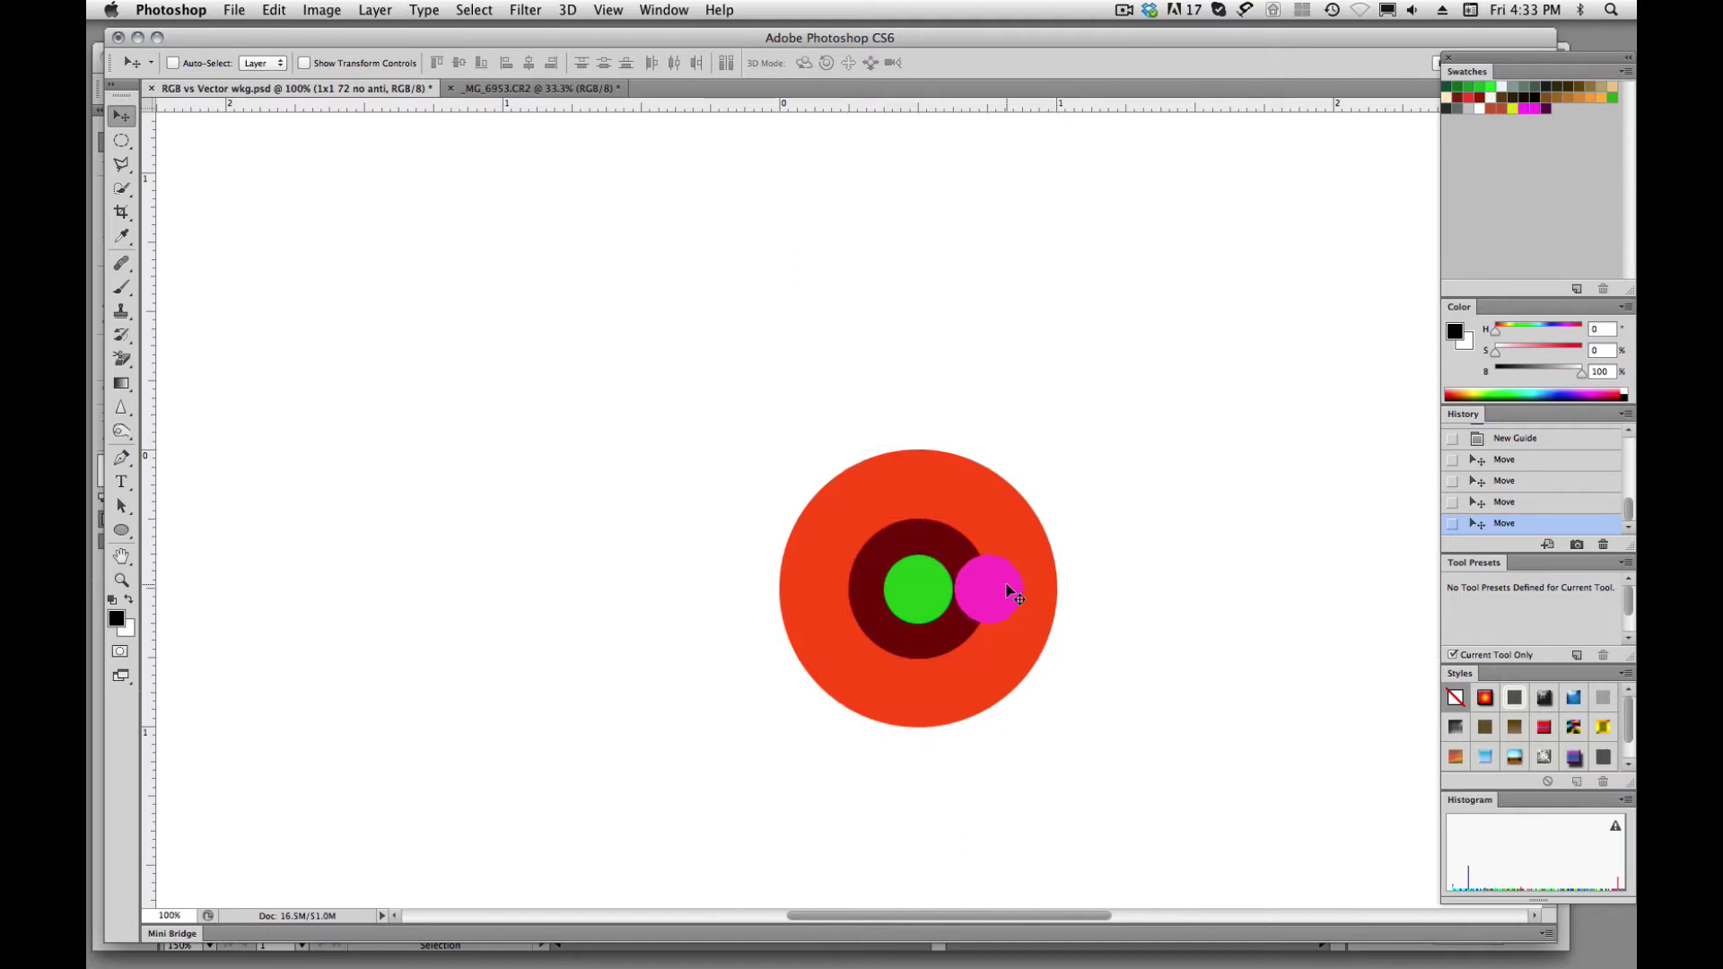
Try enlarging the magenta circle to about 2881% with Free Transform, shift it slightly up and left, and undo the transform.
alt+click(949, 664)
alt+click(952, 638)
alt+click(958, 640)
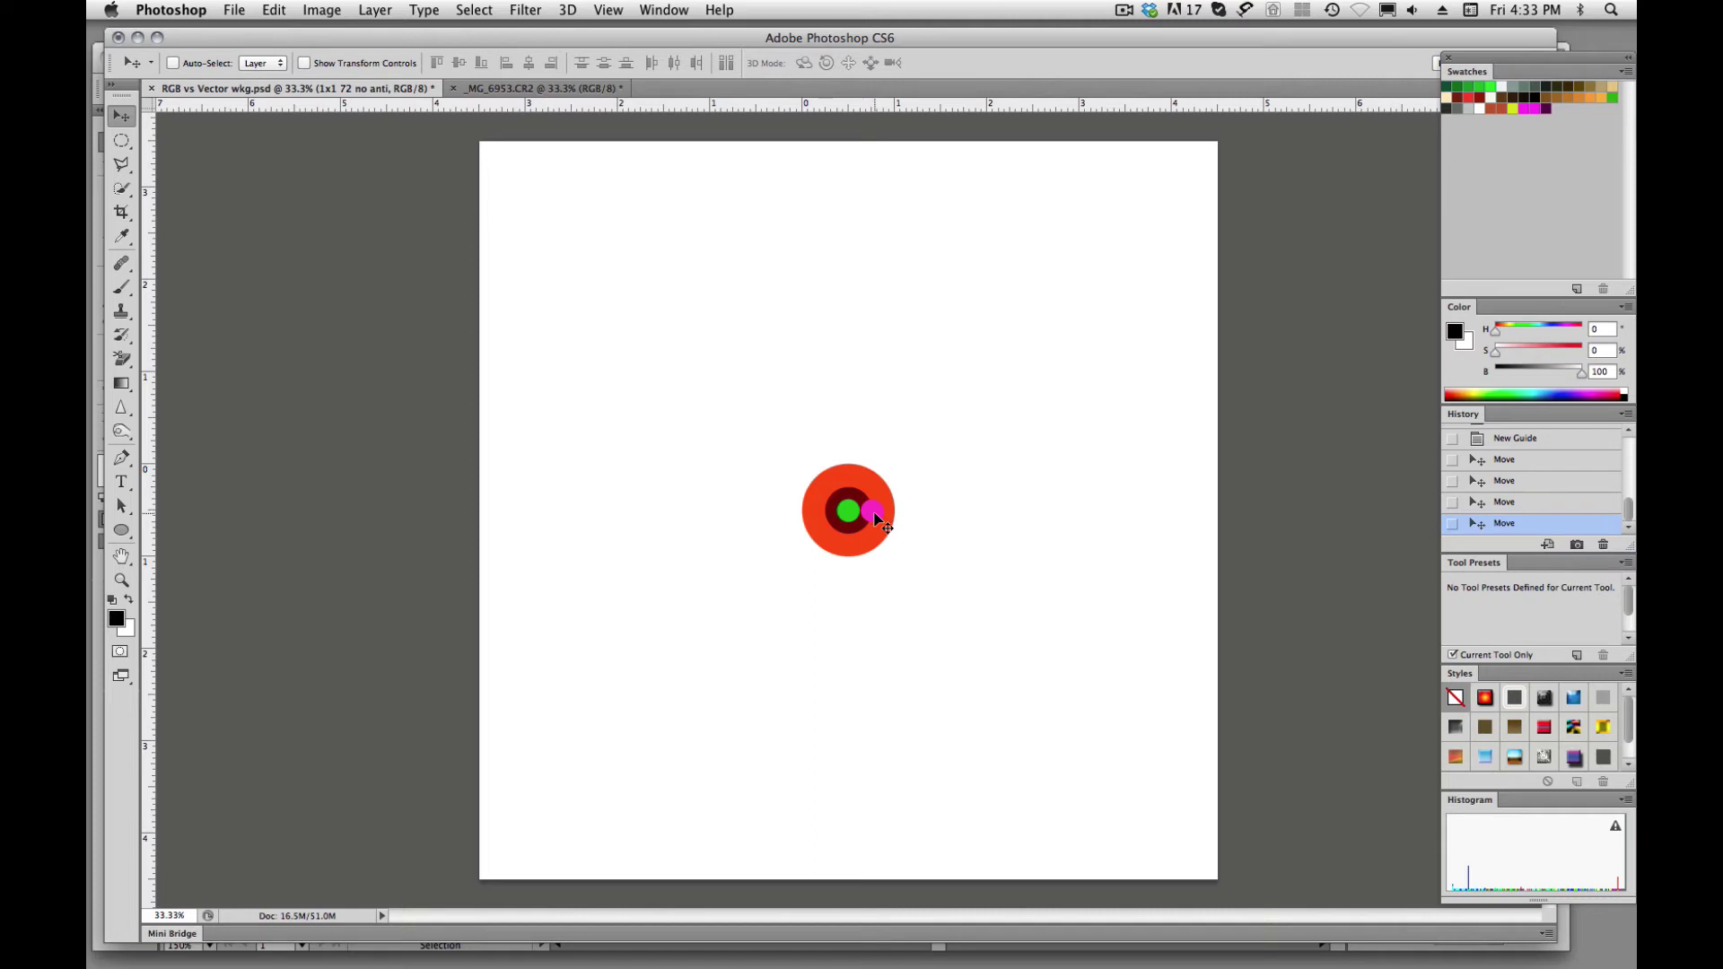
key(super+t)
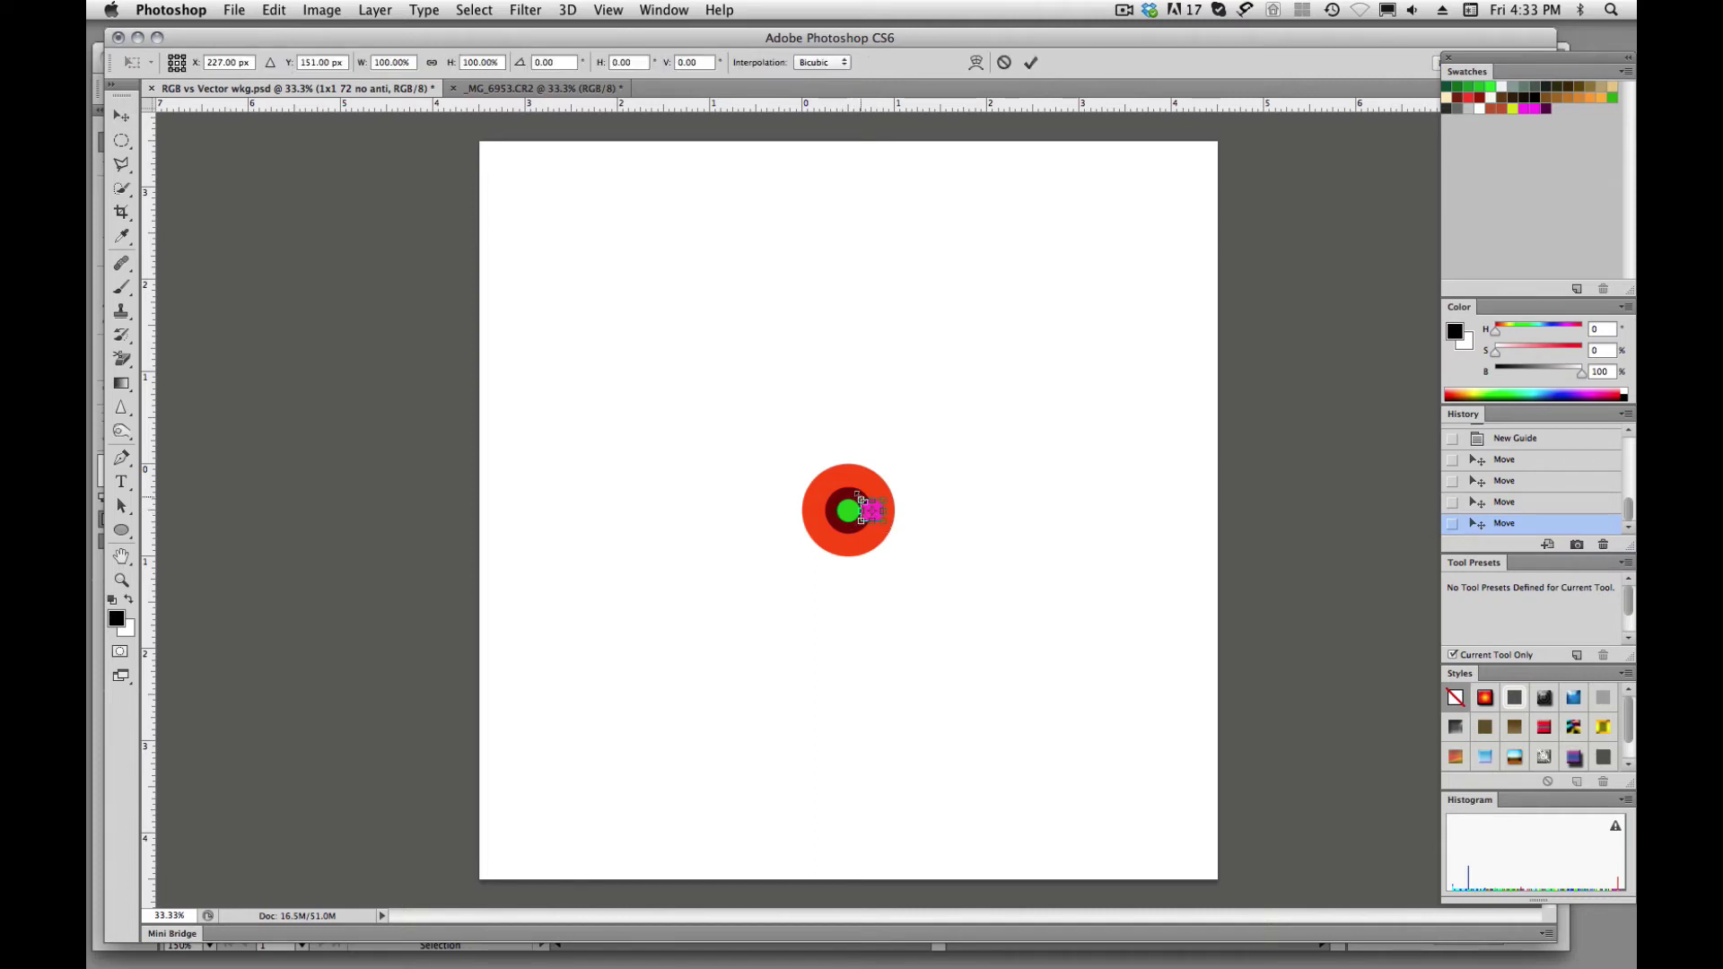
drag(858, 496, 561, 171)
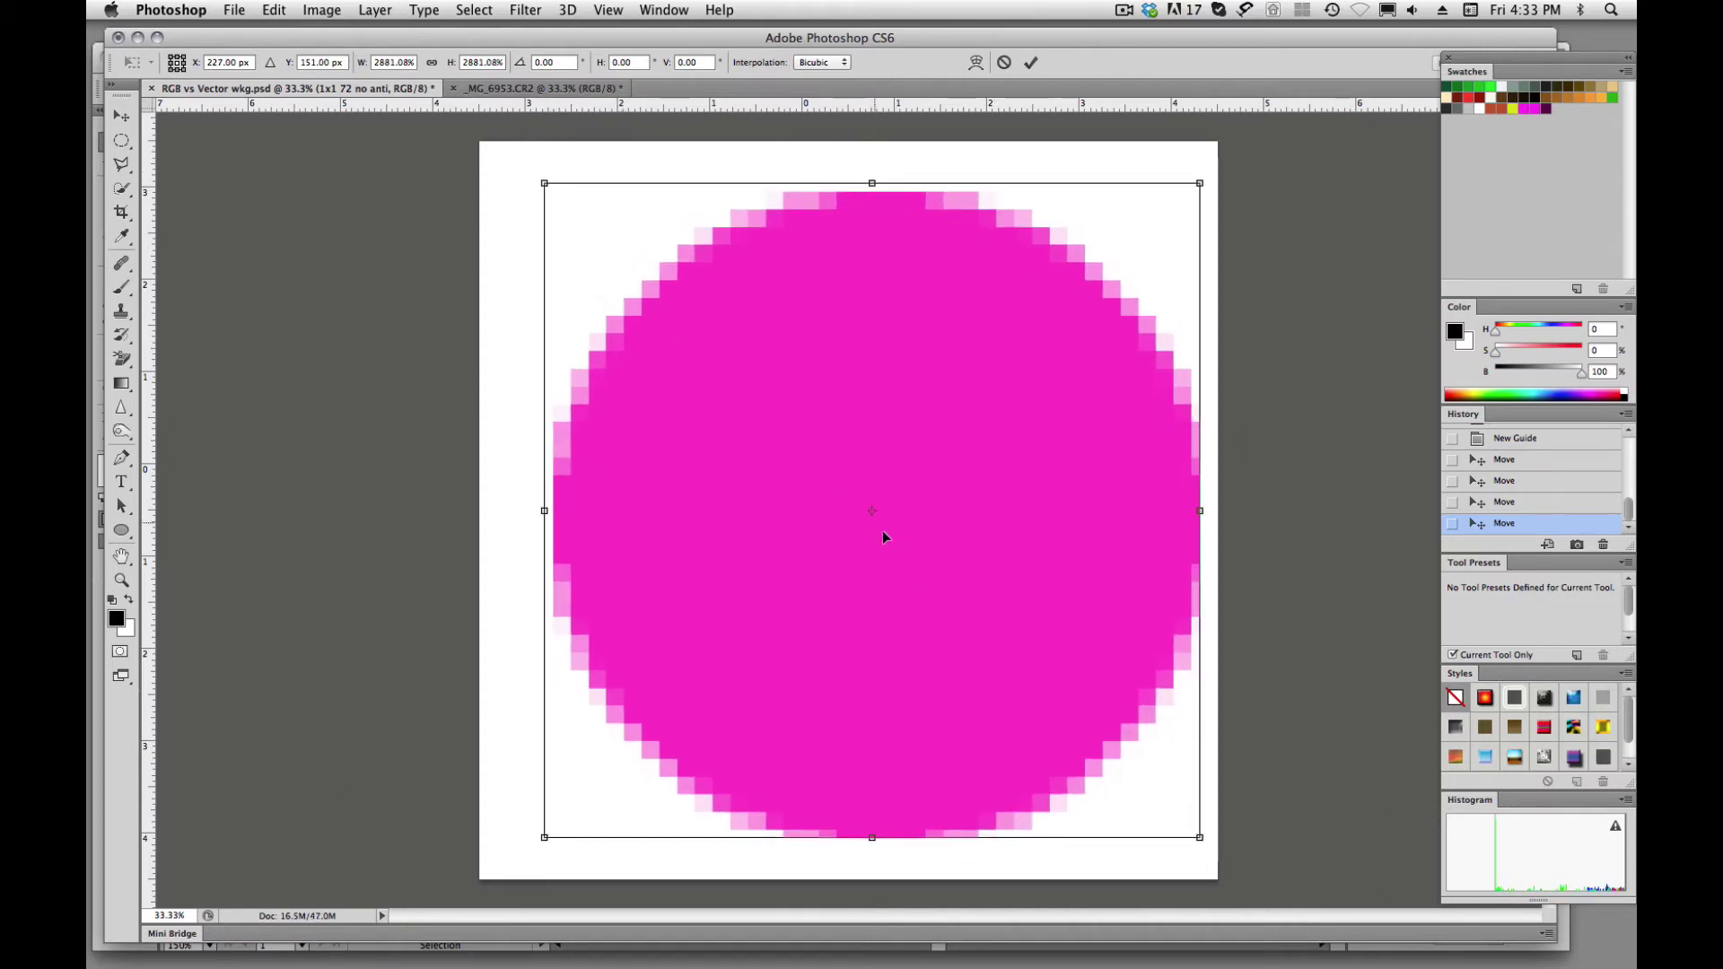
drag(884, 543, 869, 532)
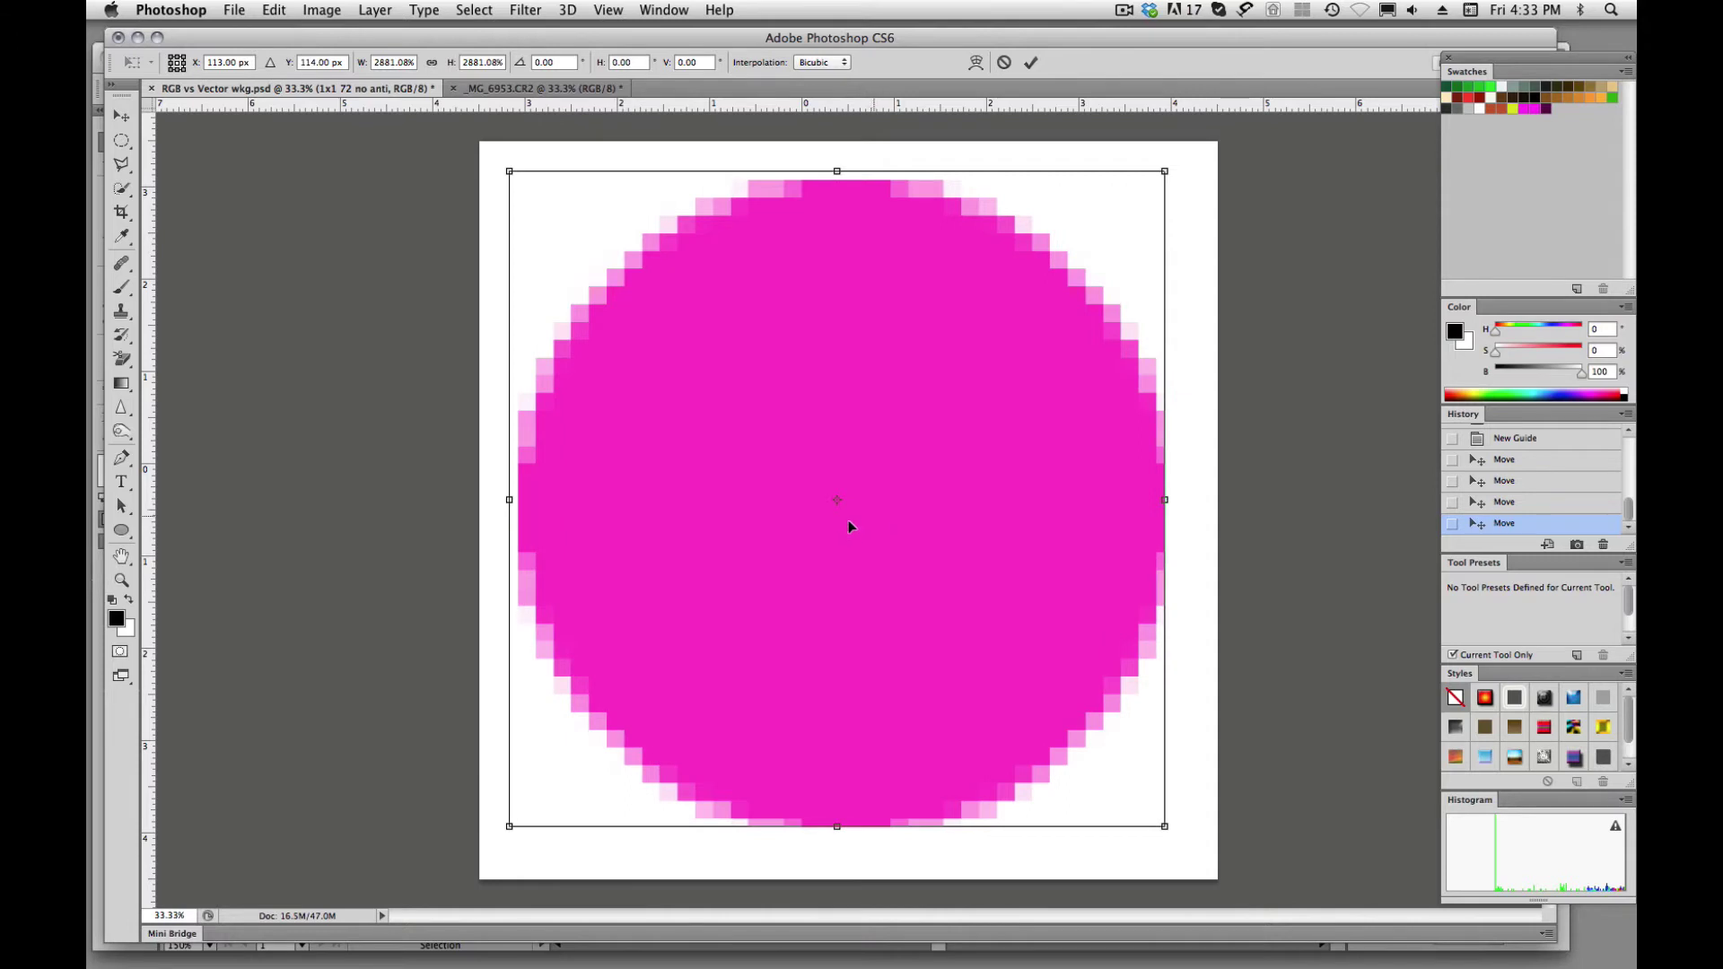
key(Return)
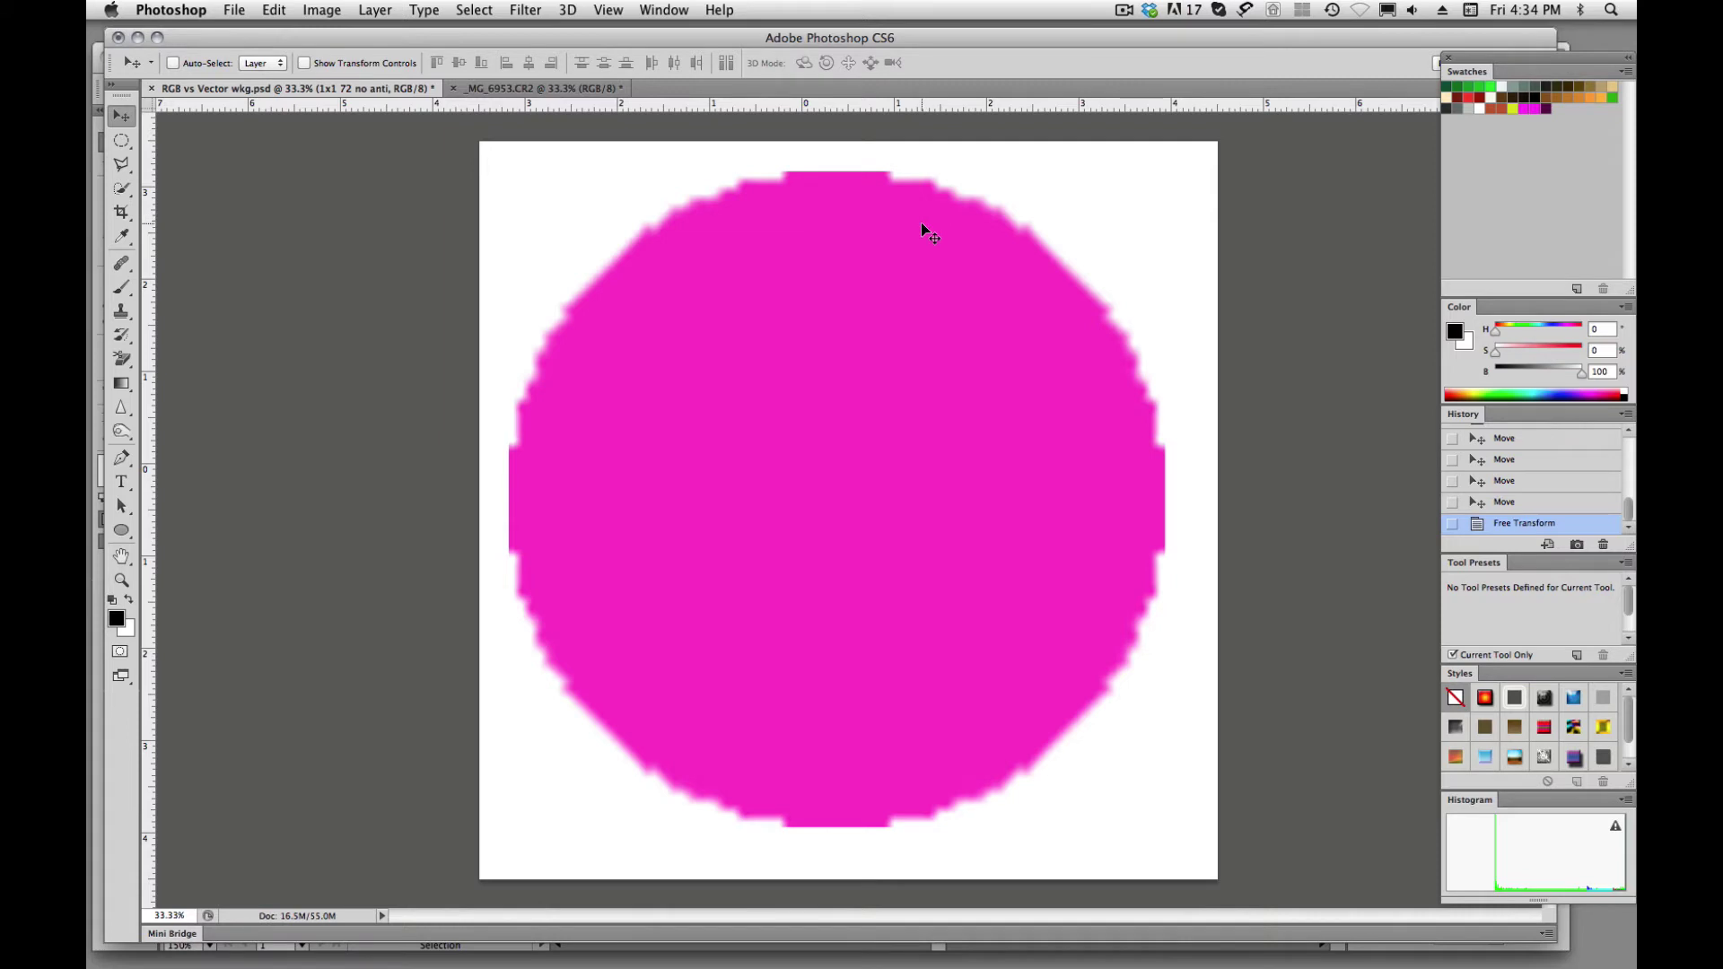
key(super+z)
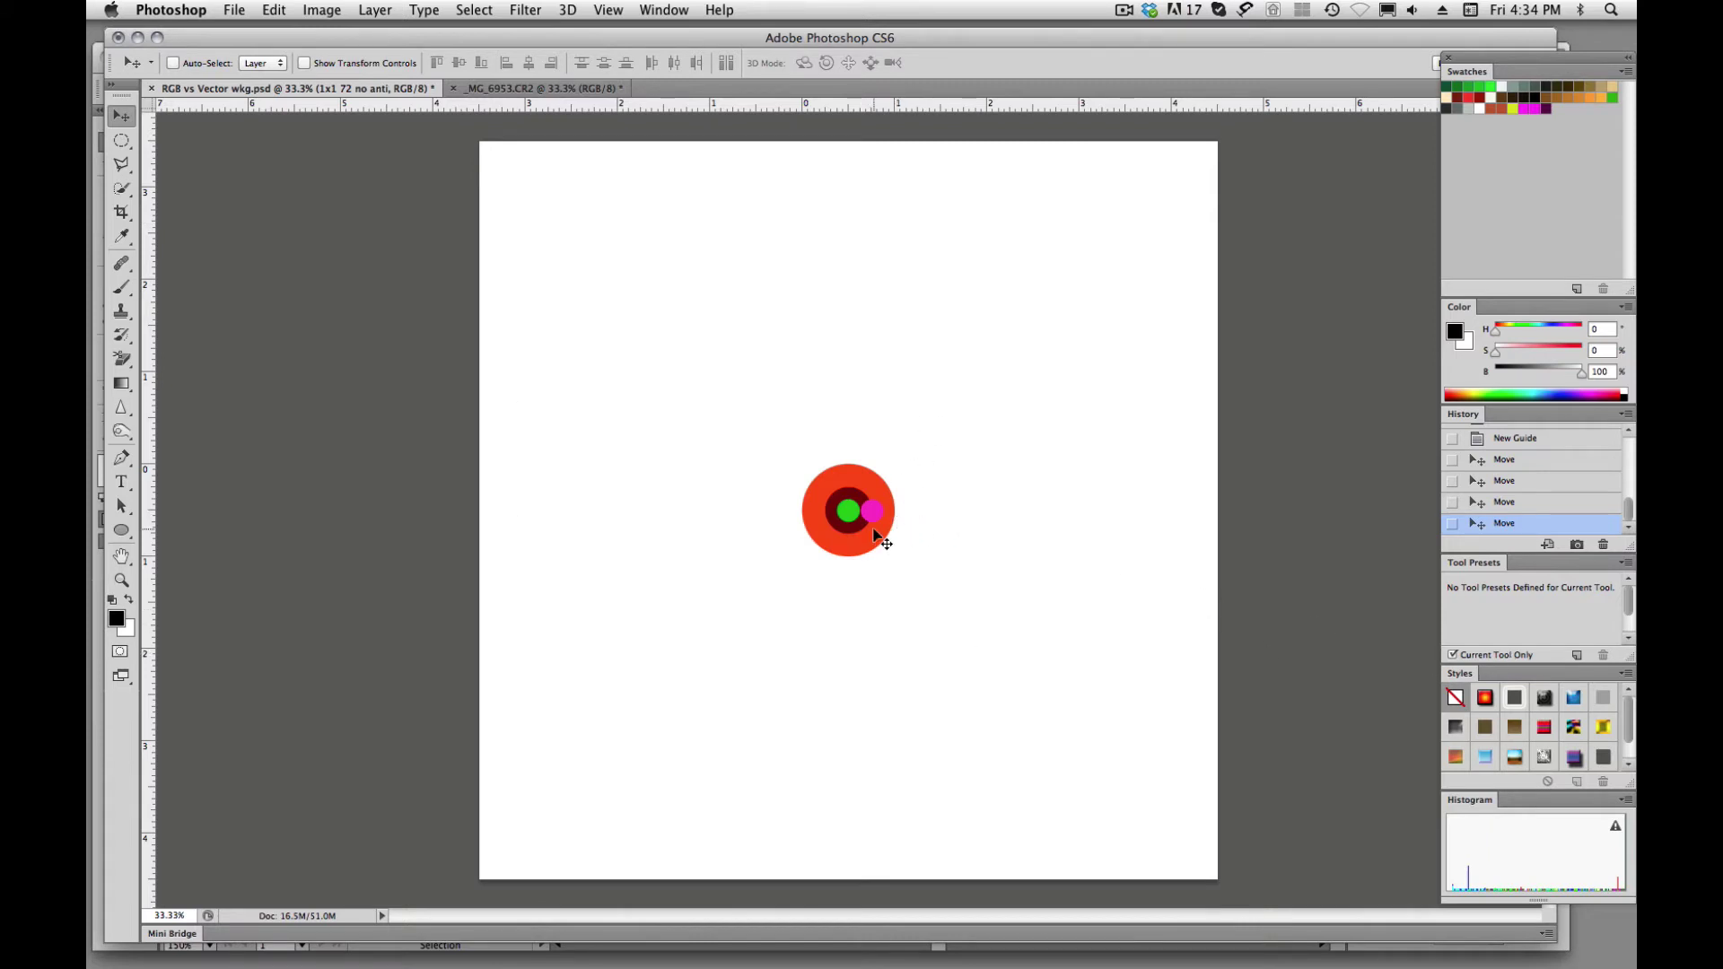
Try scaling the green circle on the "1x1 72 anti" layer proportionally to about 2996% from its center, and undo the transform.
super+click(846, 512)
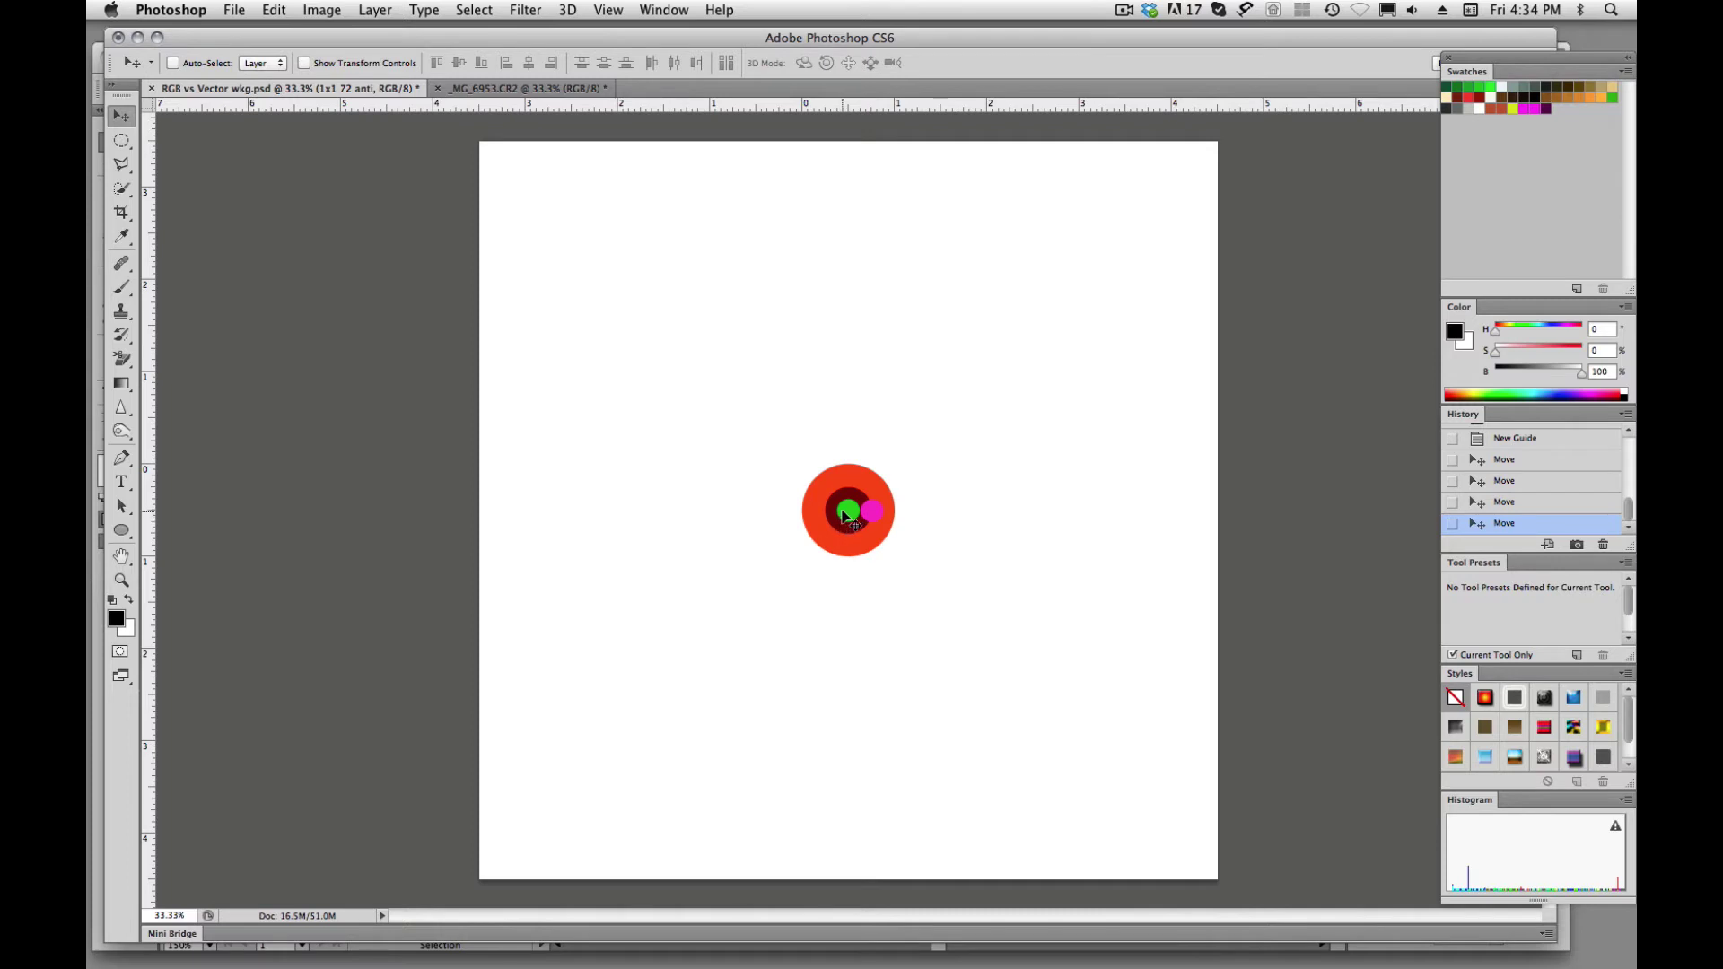
key(super+t)
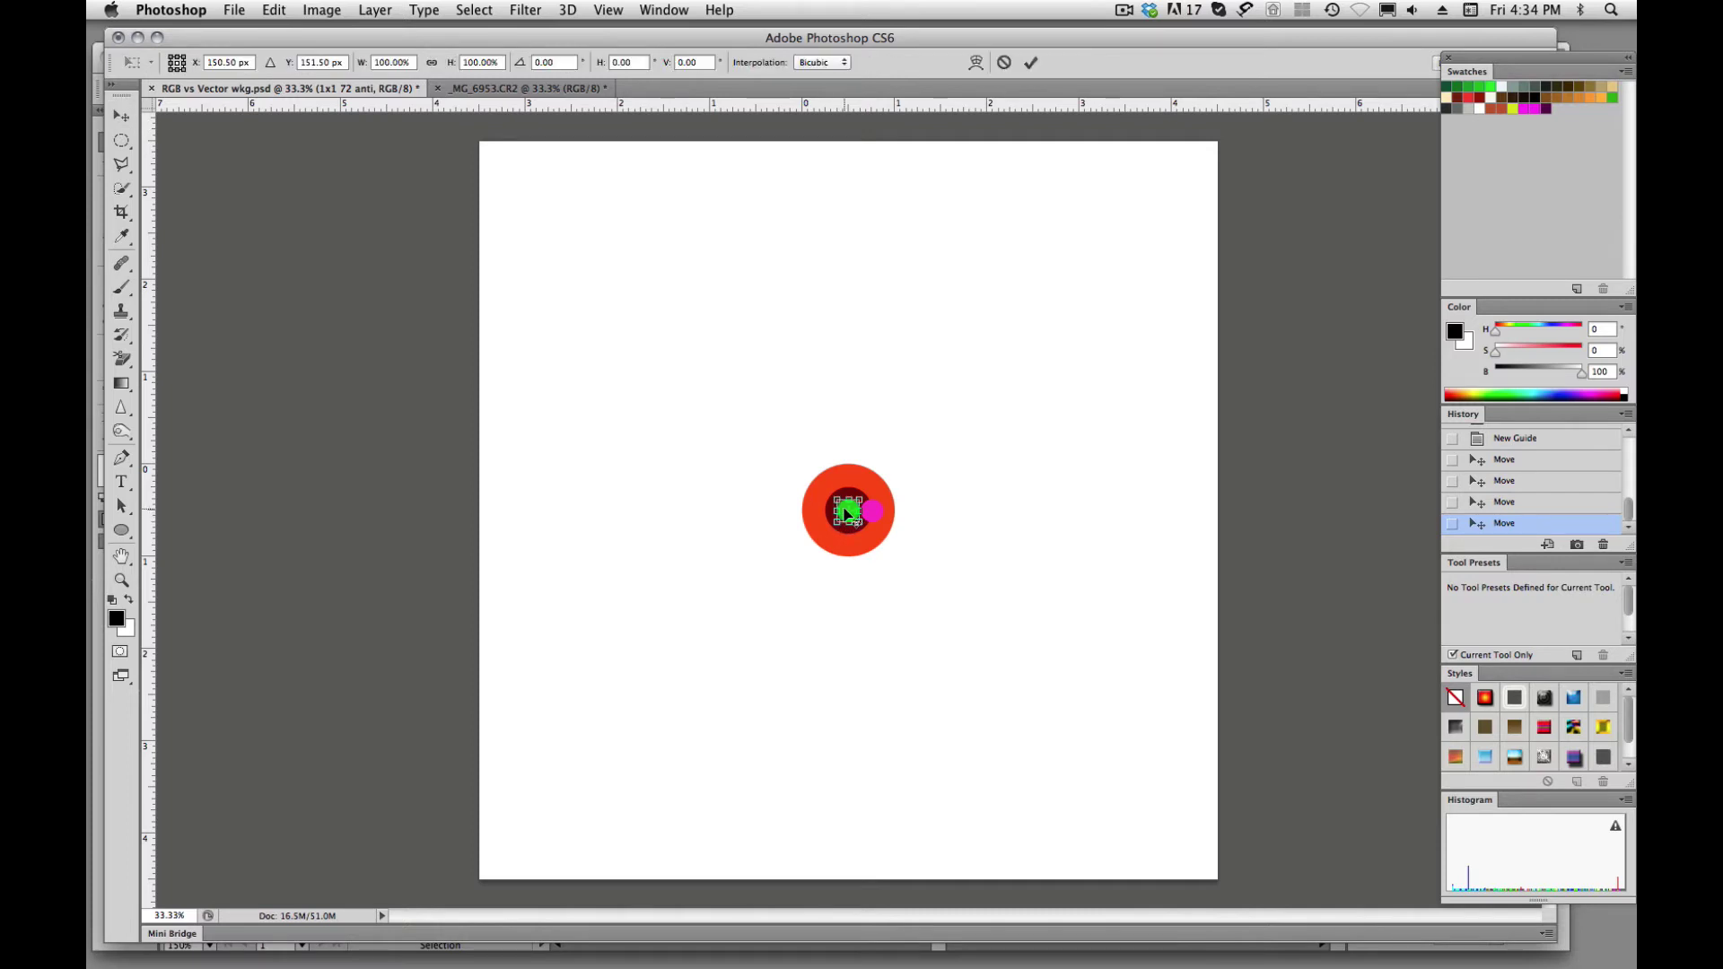
drag(833, 496, 518, 149)
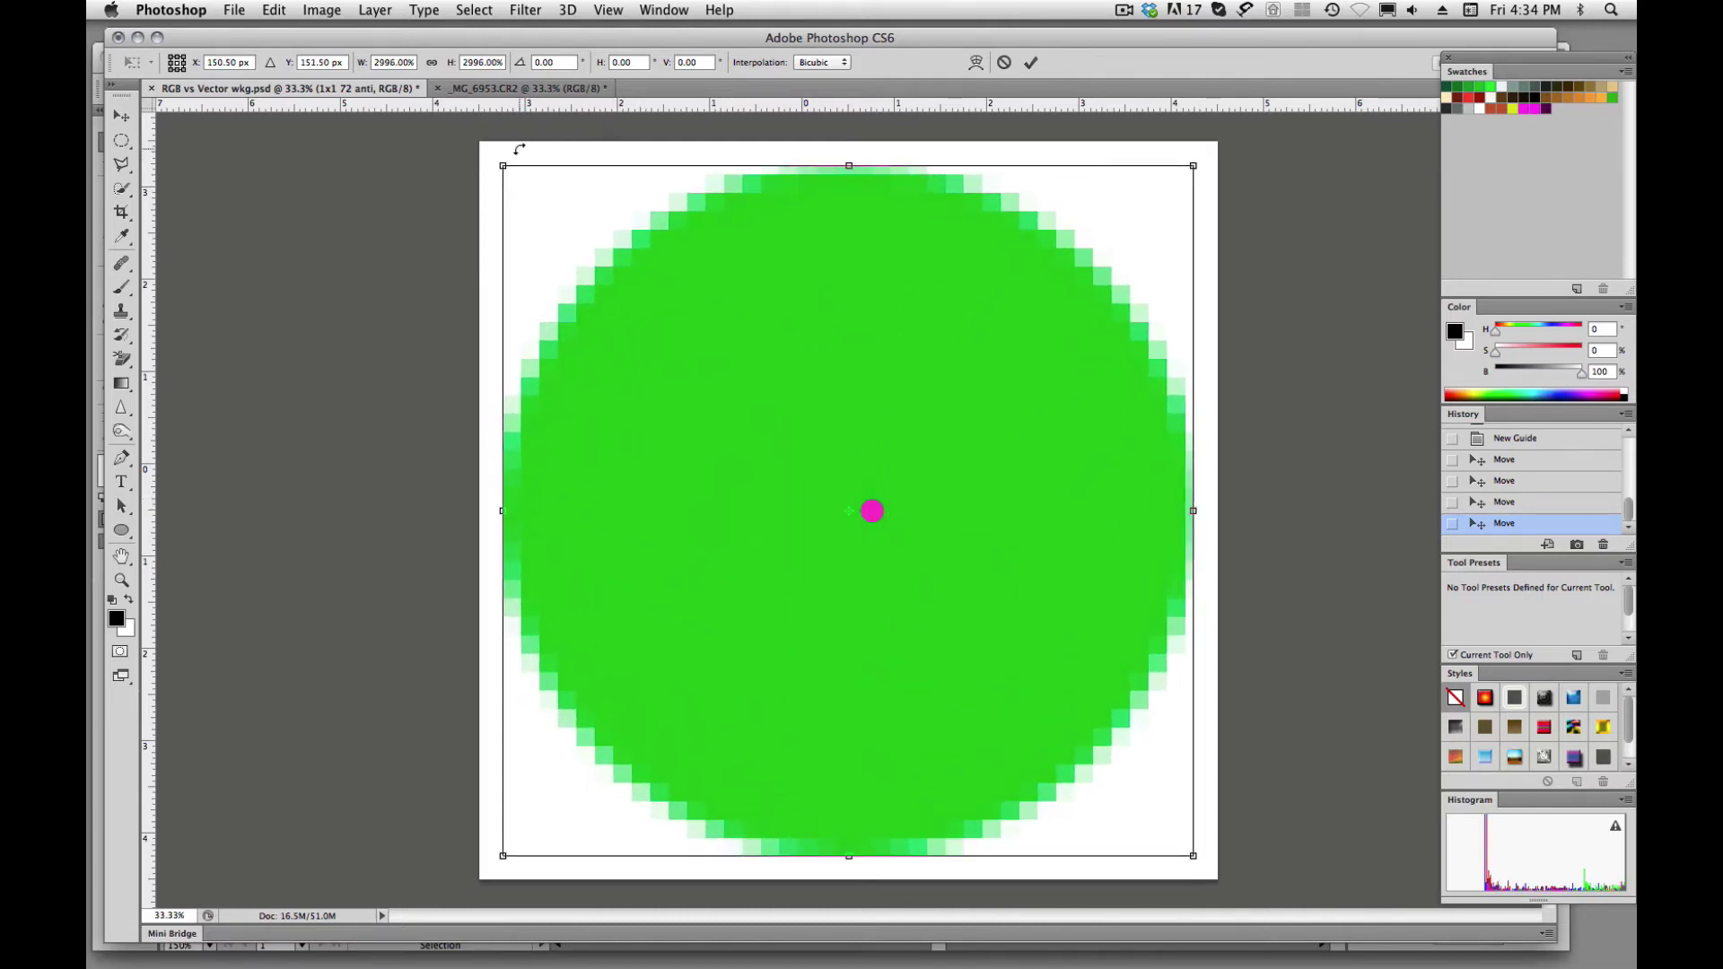
key(Return)
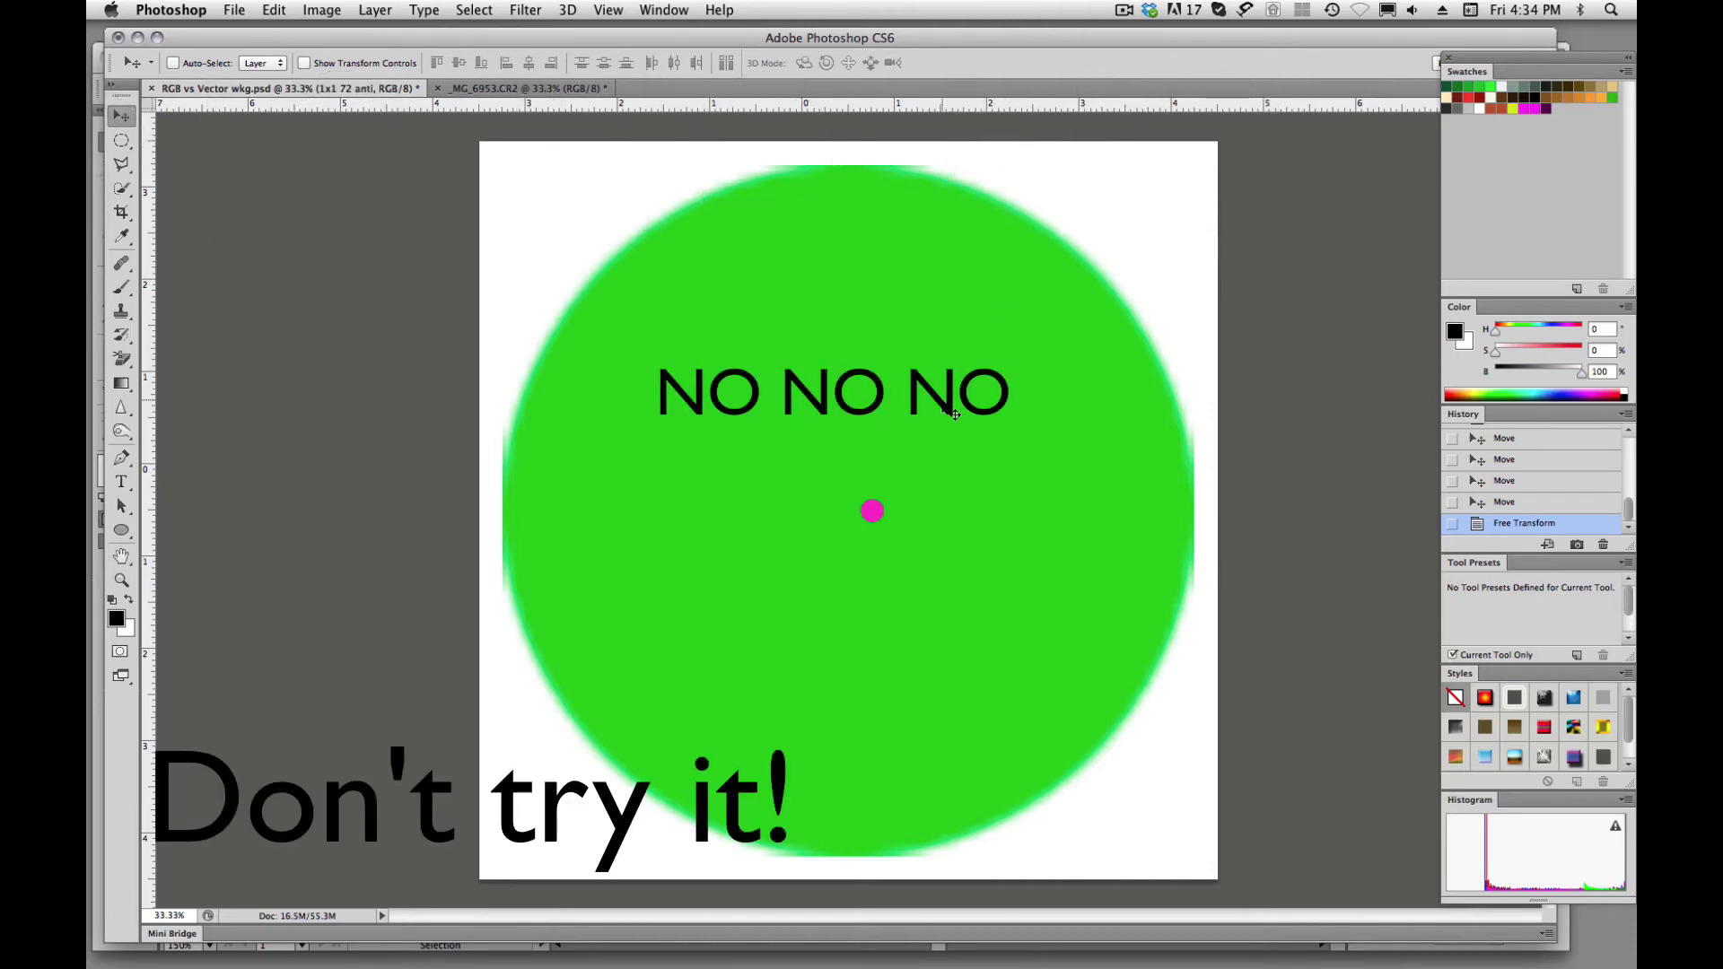
key(super+z)
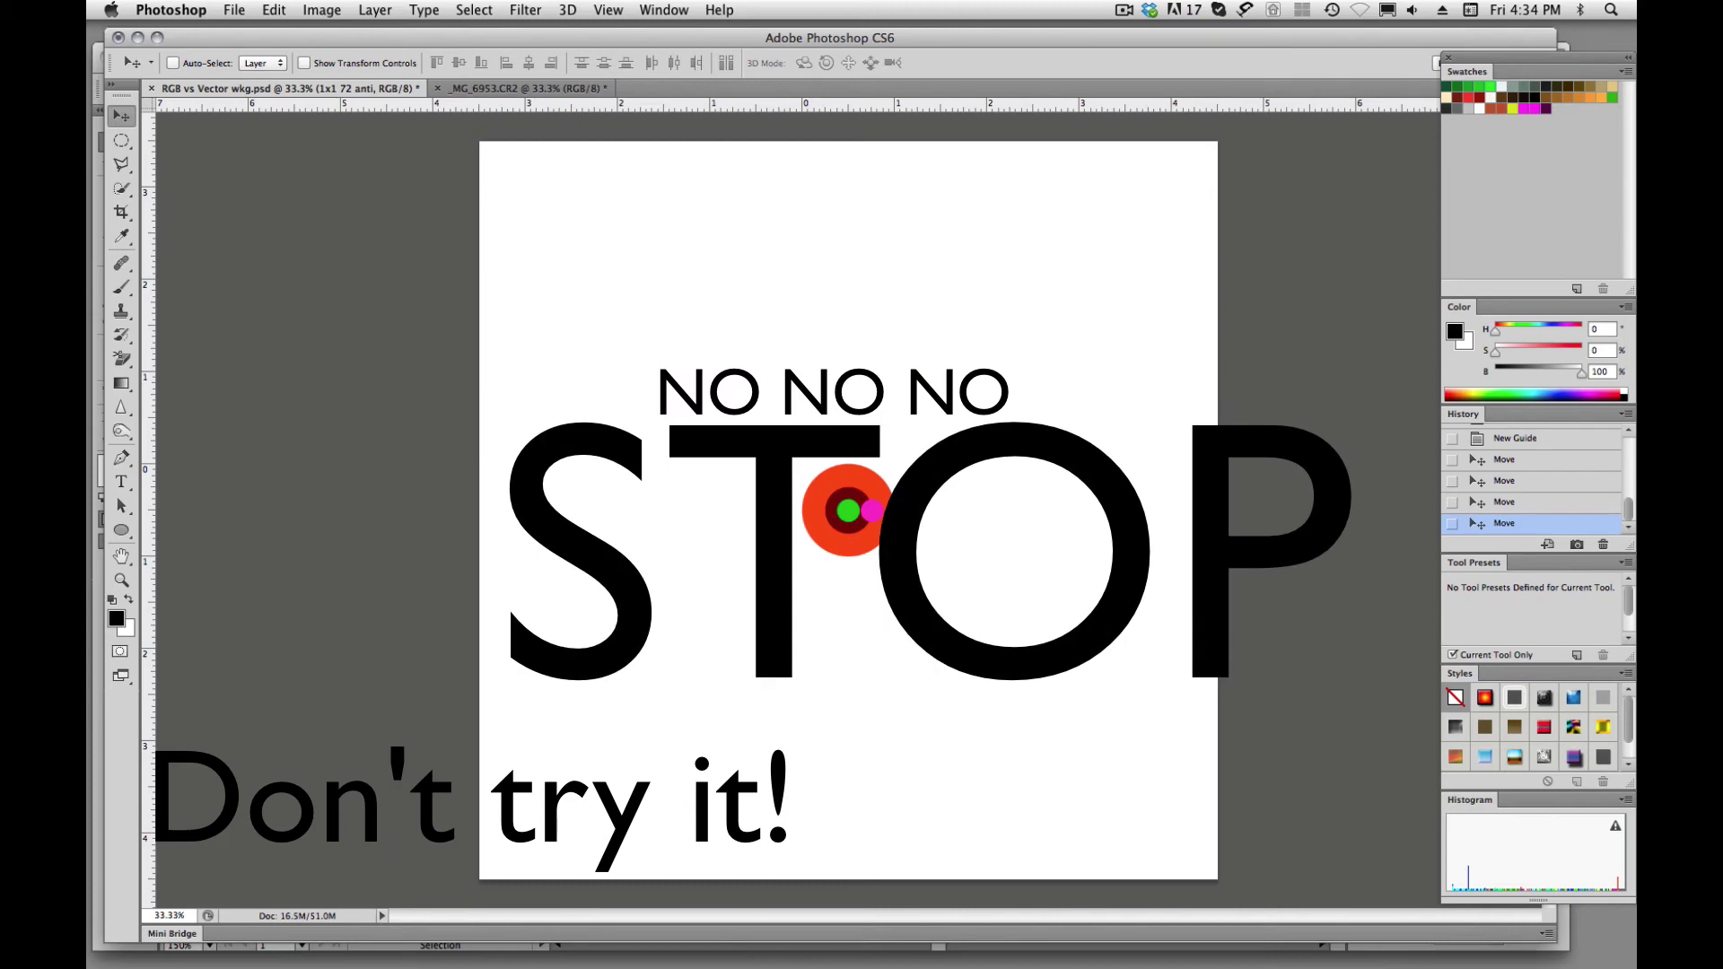
Try scaling the dark red circle on the "1x1 150" layer proportionally to about 1493% from its center, and undo the transform.
ctrl+click(878, 509)
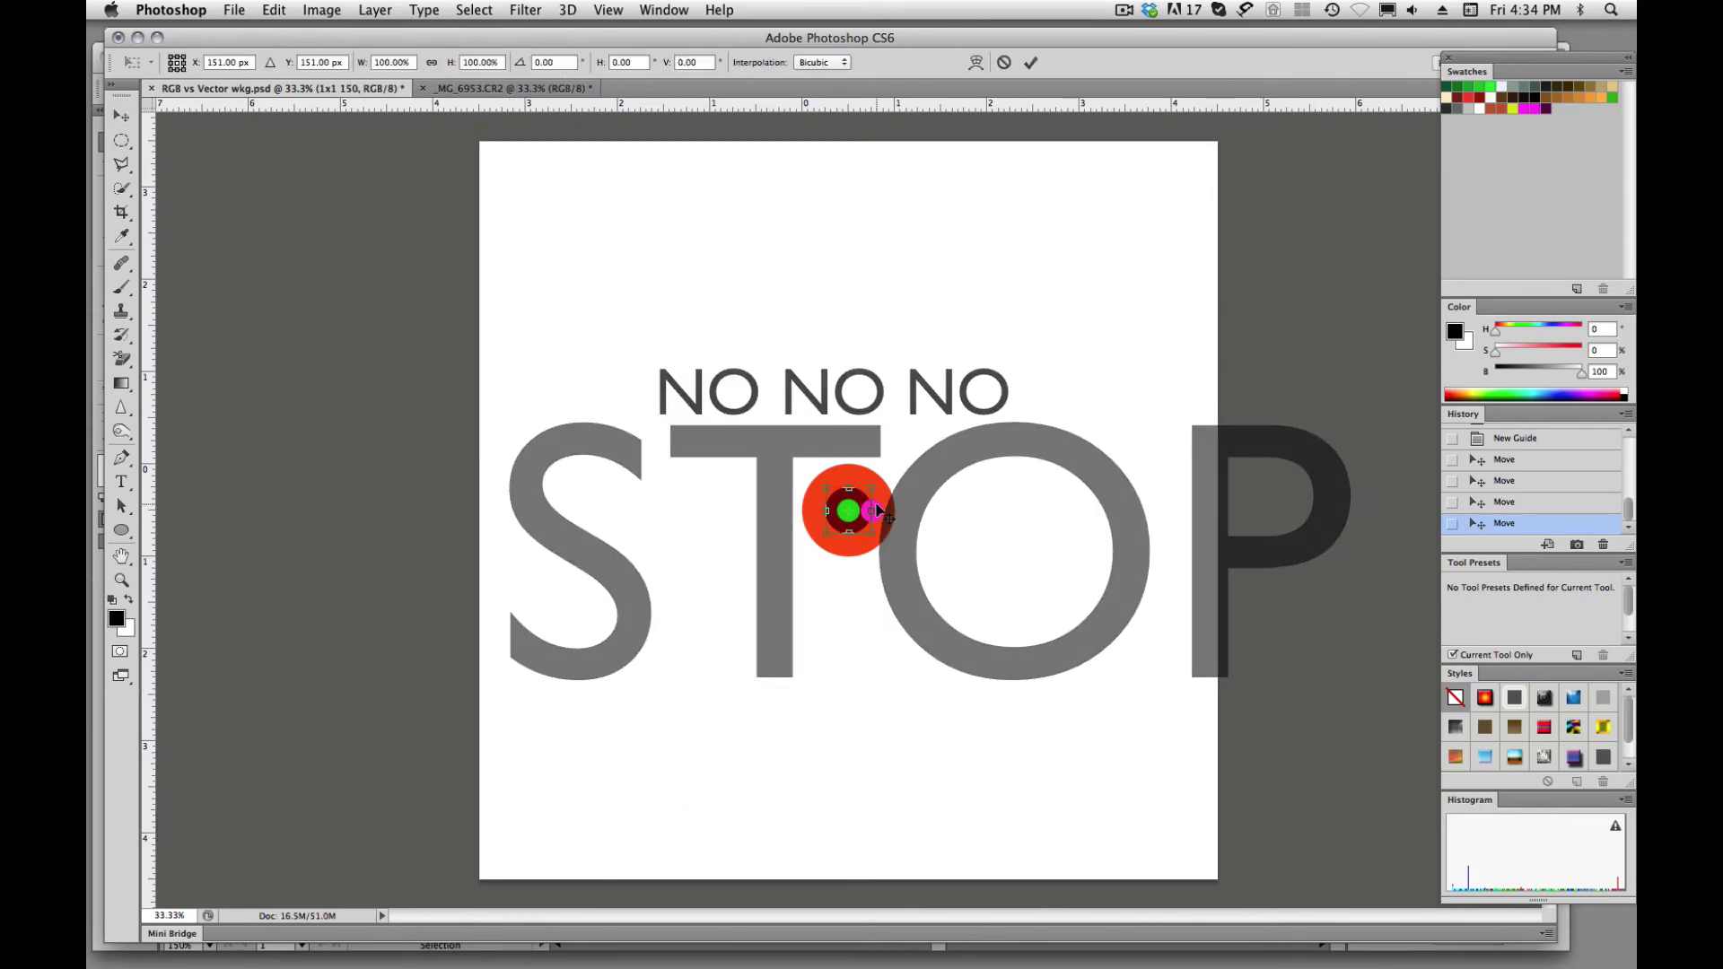
key(super+t)
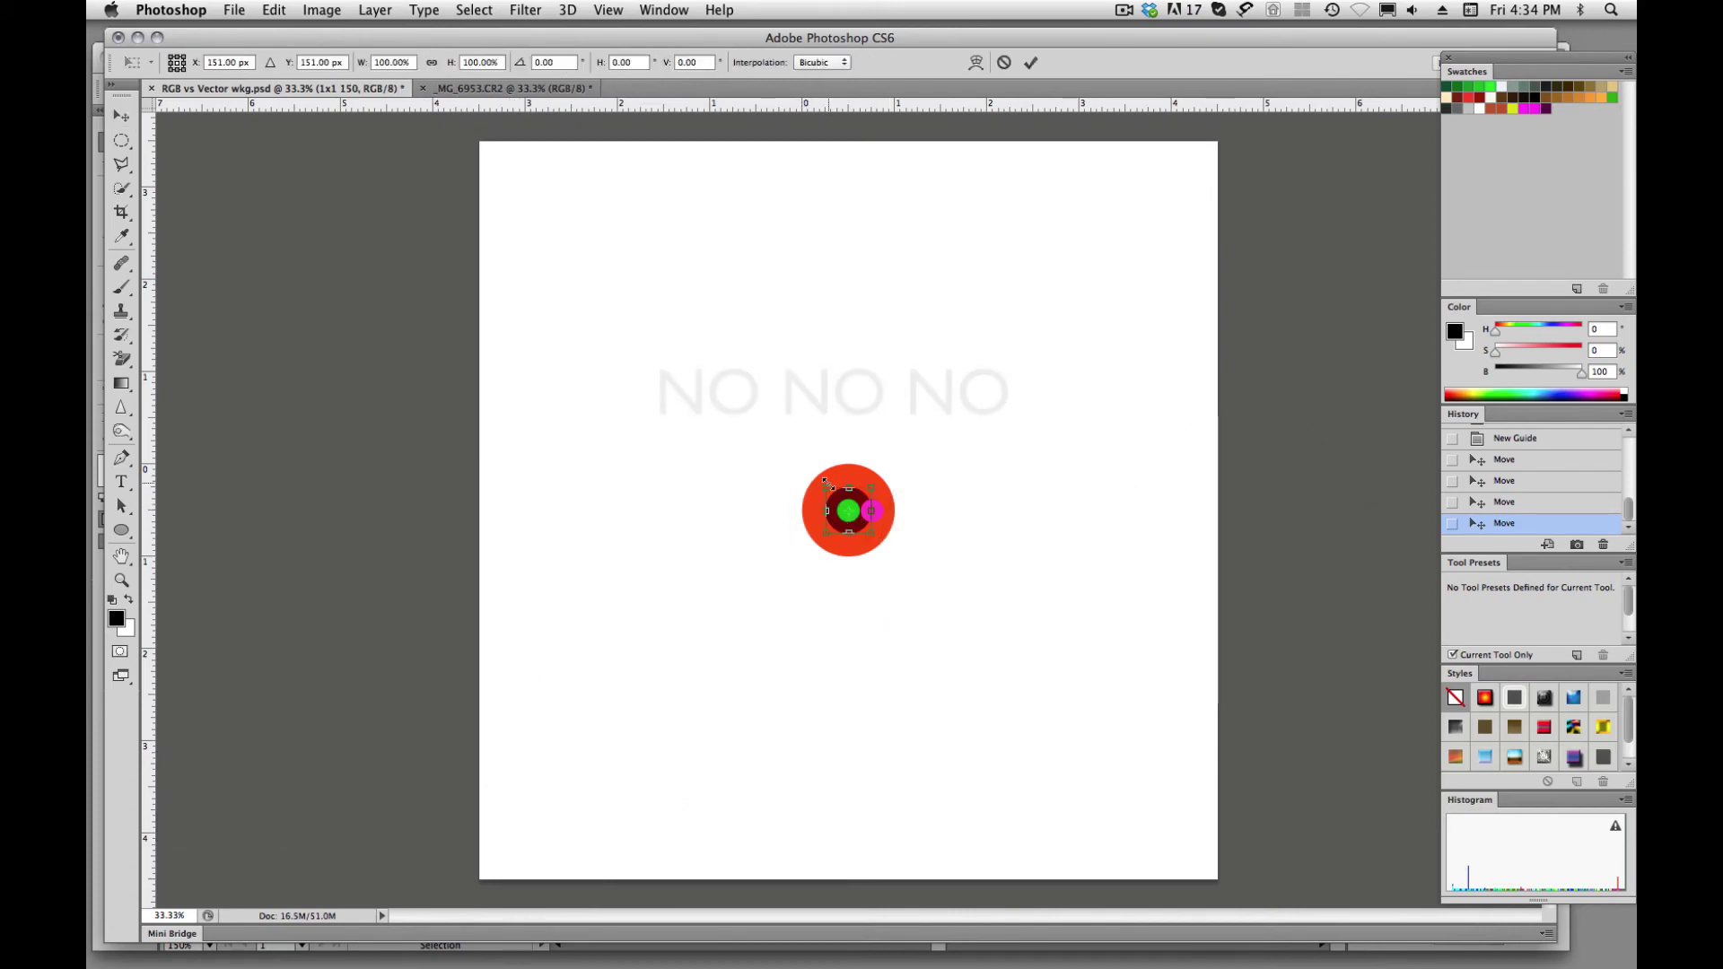
drag(812, 488, 509, 106)
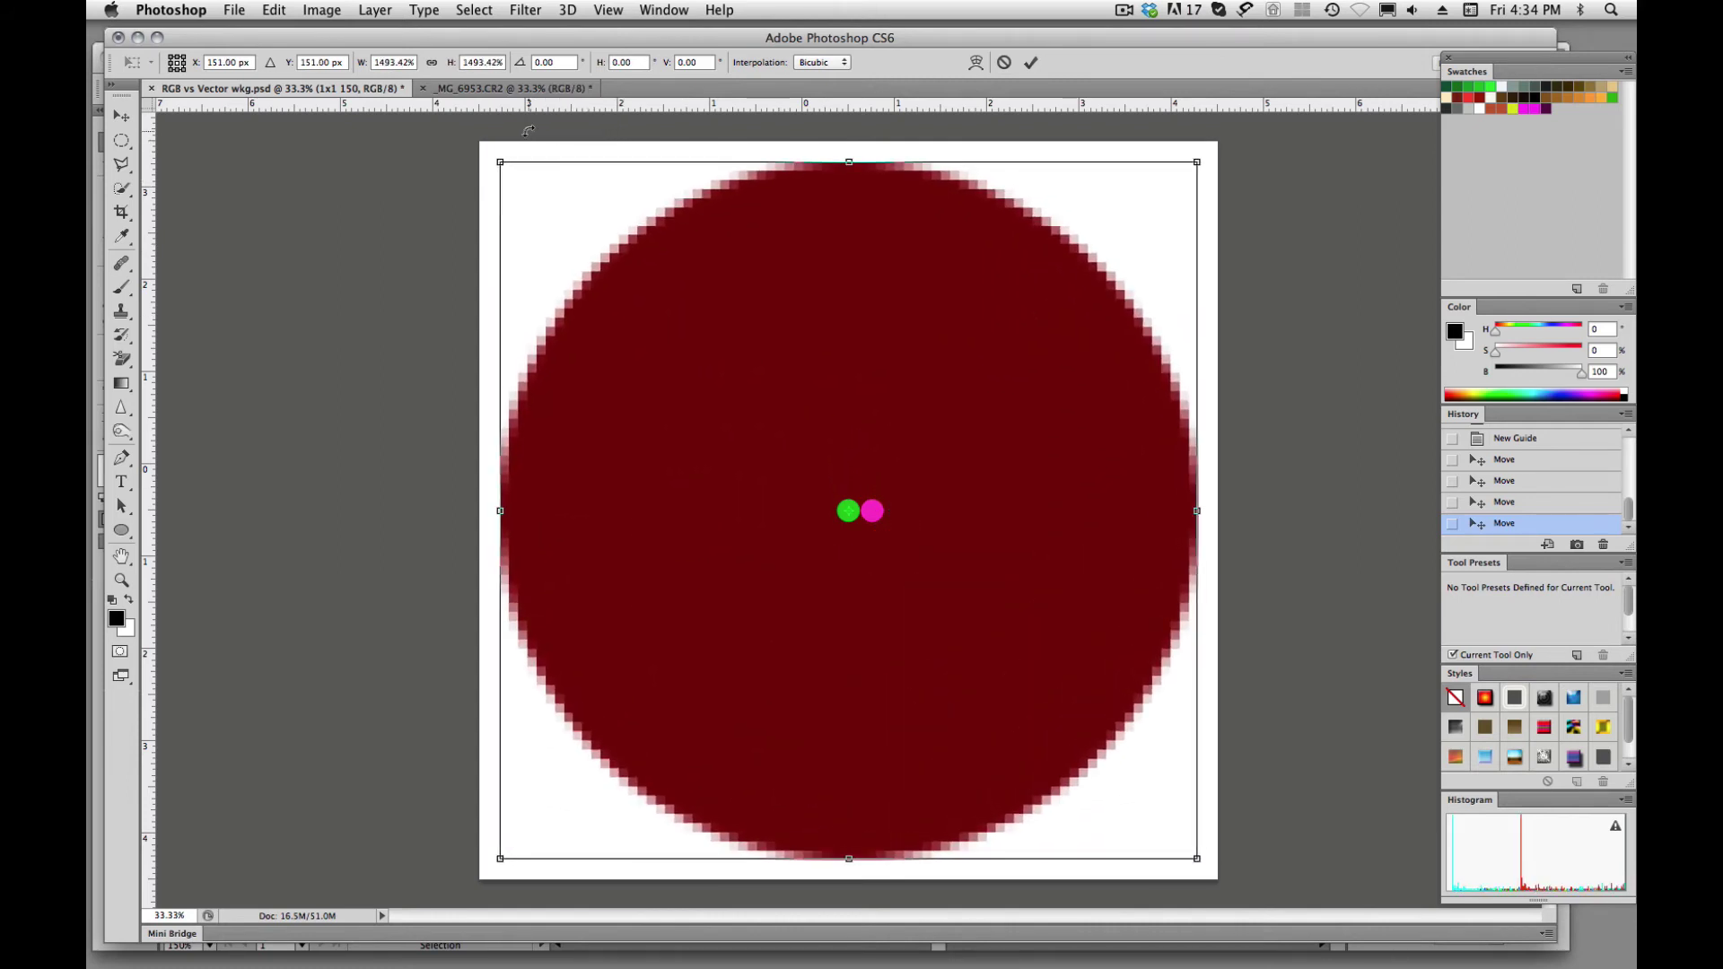
key(Return)
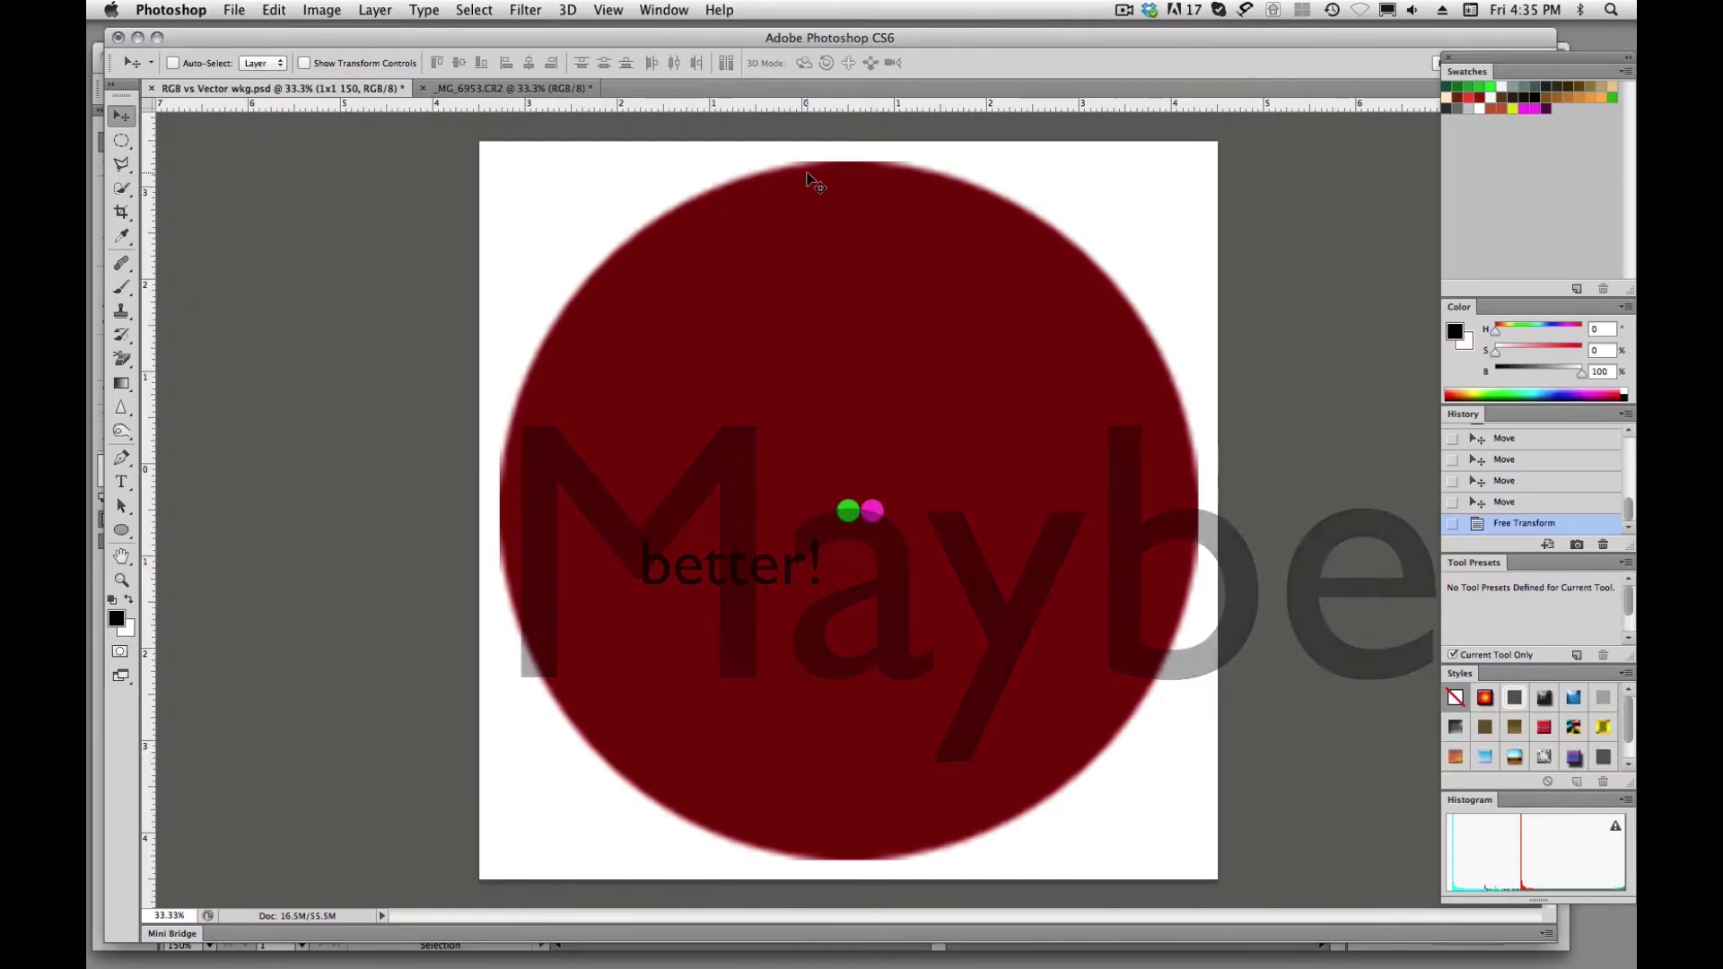
key(super+z)
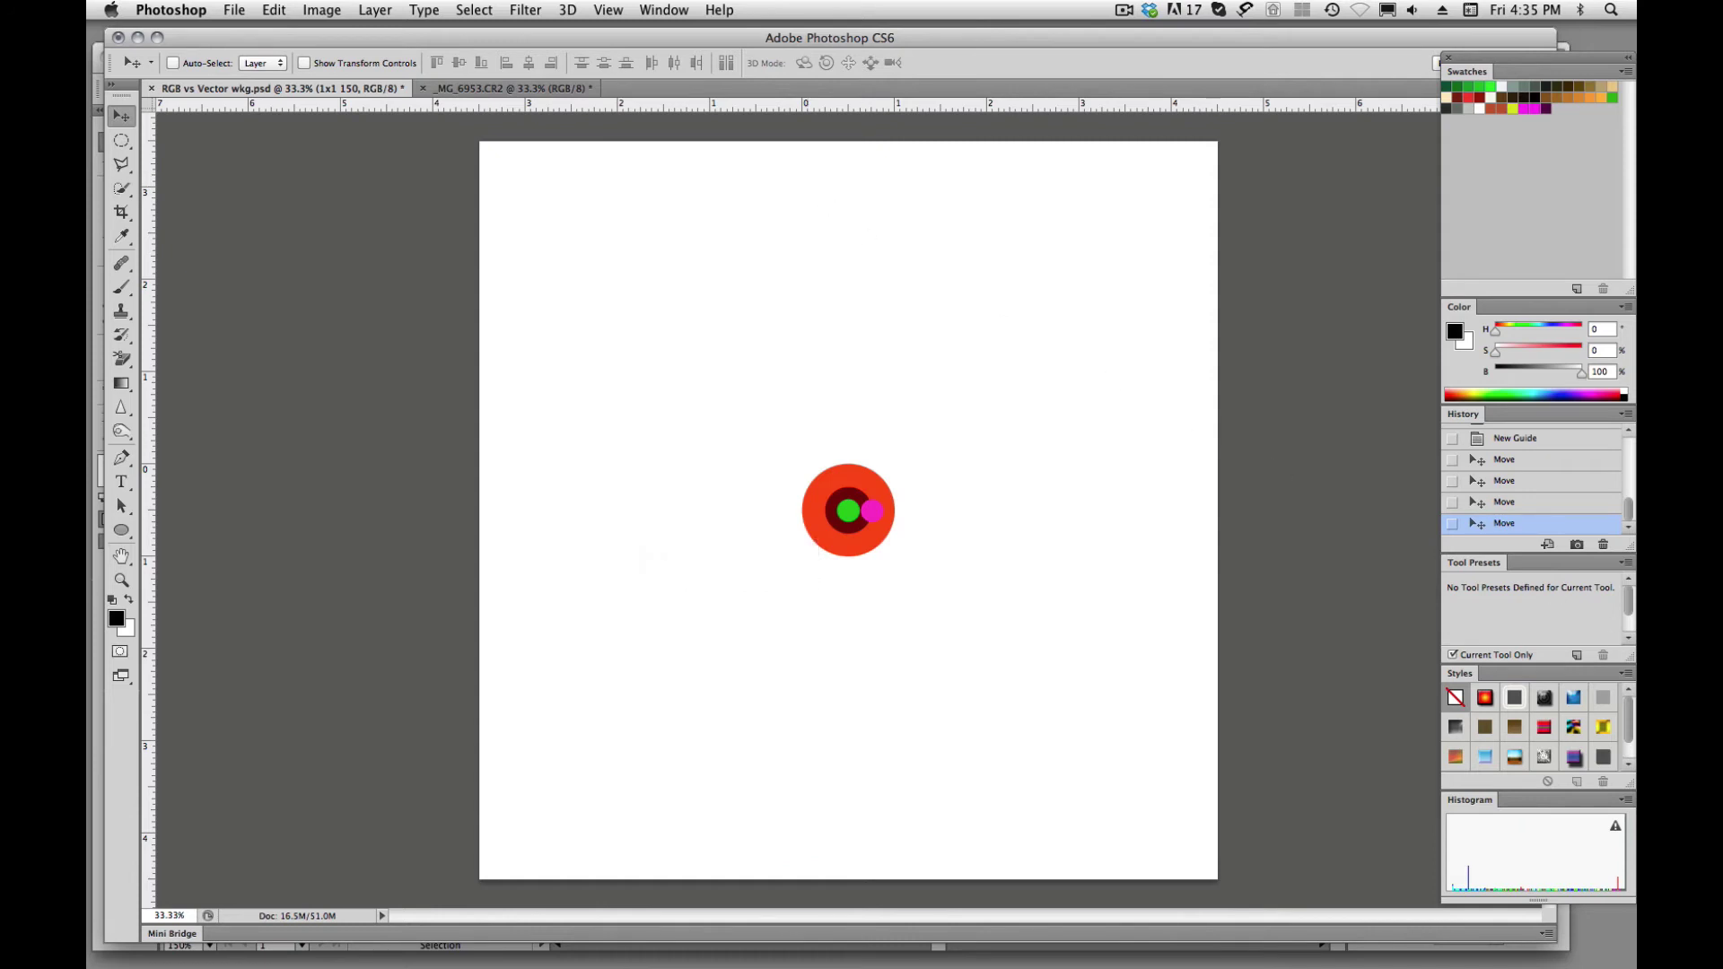
Try scaling the orange circle on the "1x1 @ 300" layer proportionally to about 754% from its center, and undo the transform.
key(alt+bracketleft)
key(super+t)
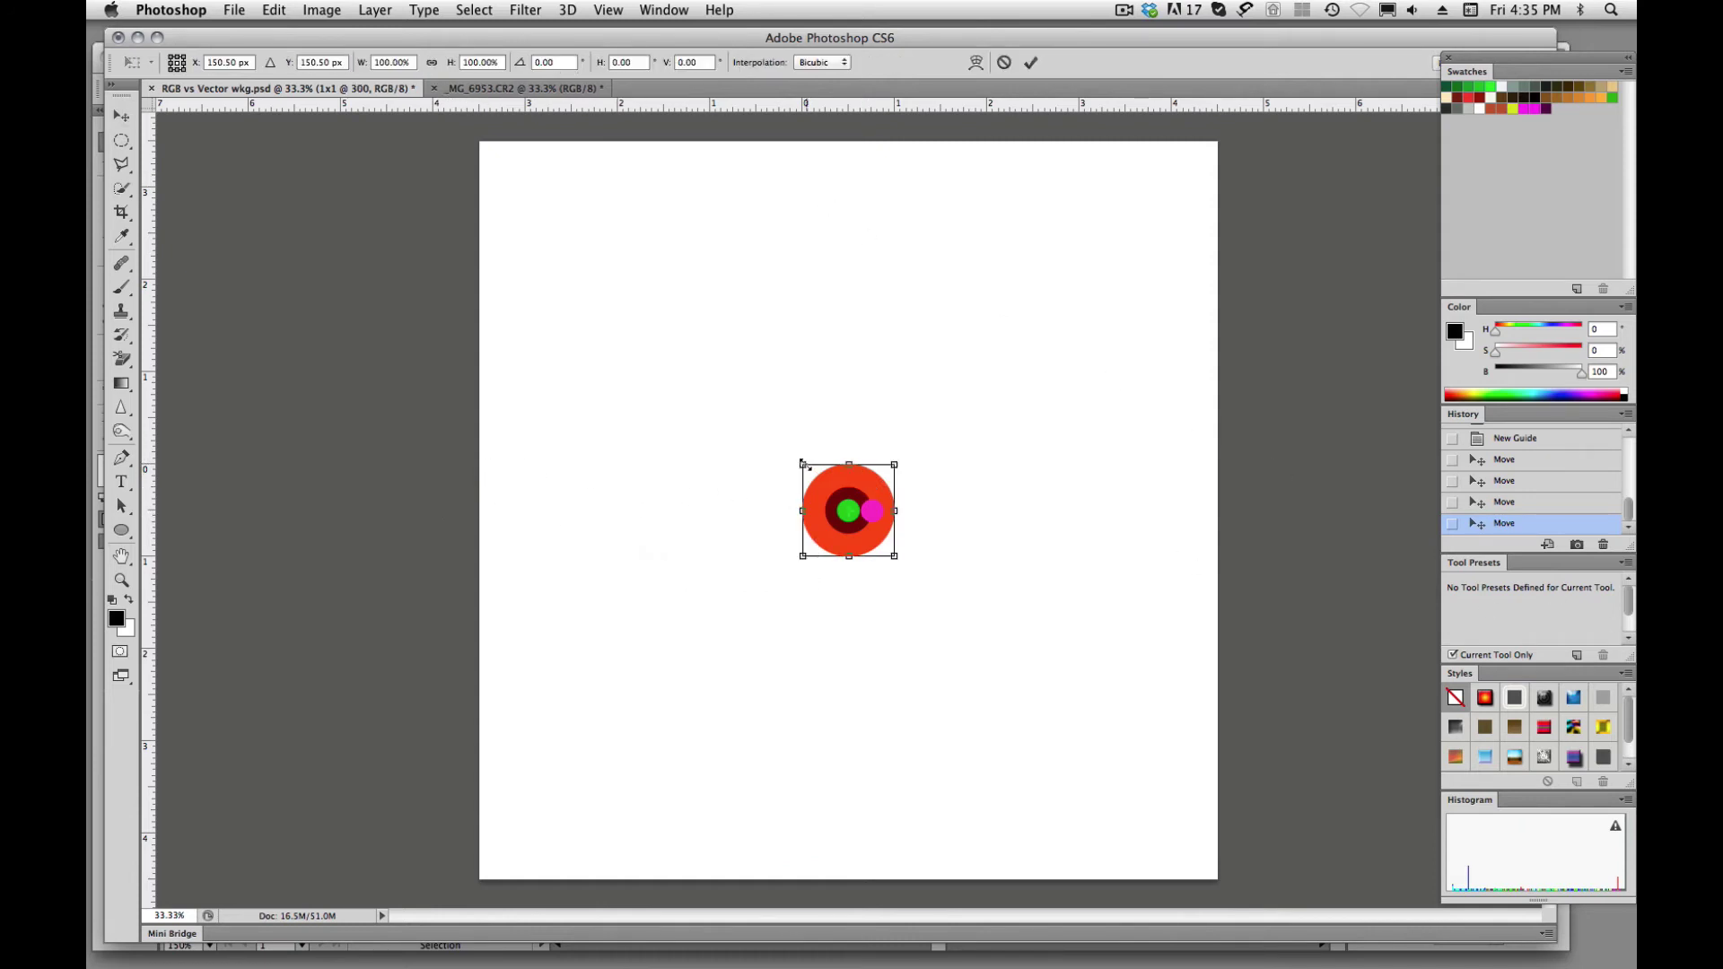
drag(803, 465, 491, 167)
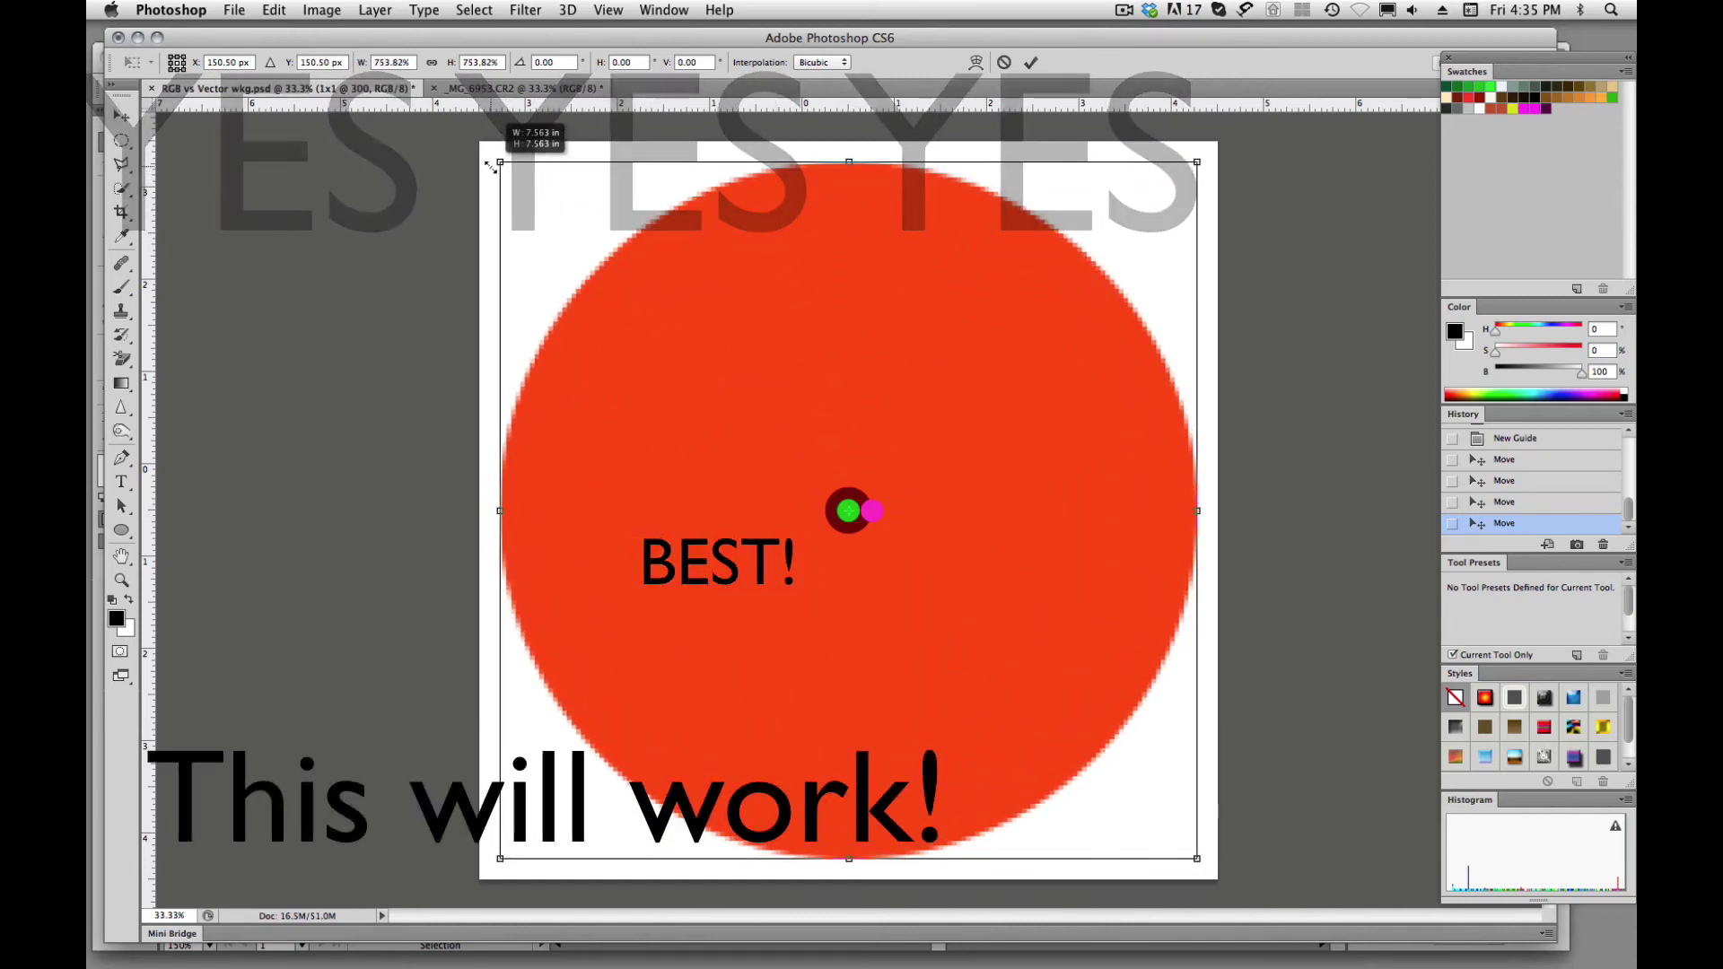
key(Return)
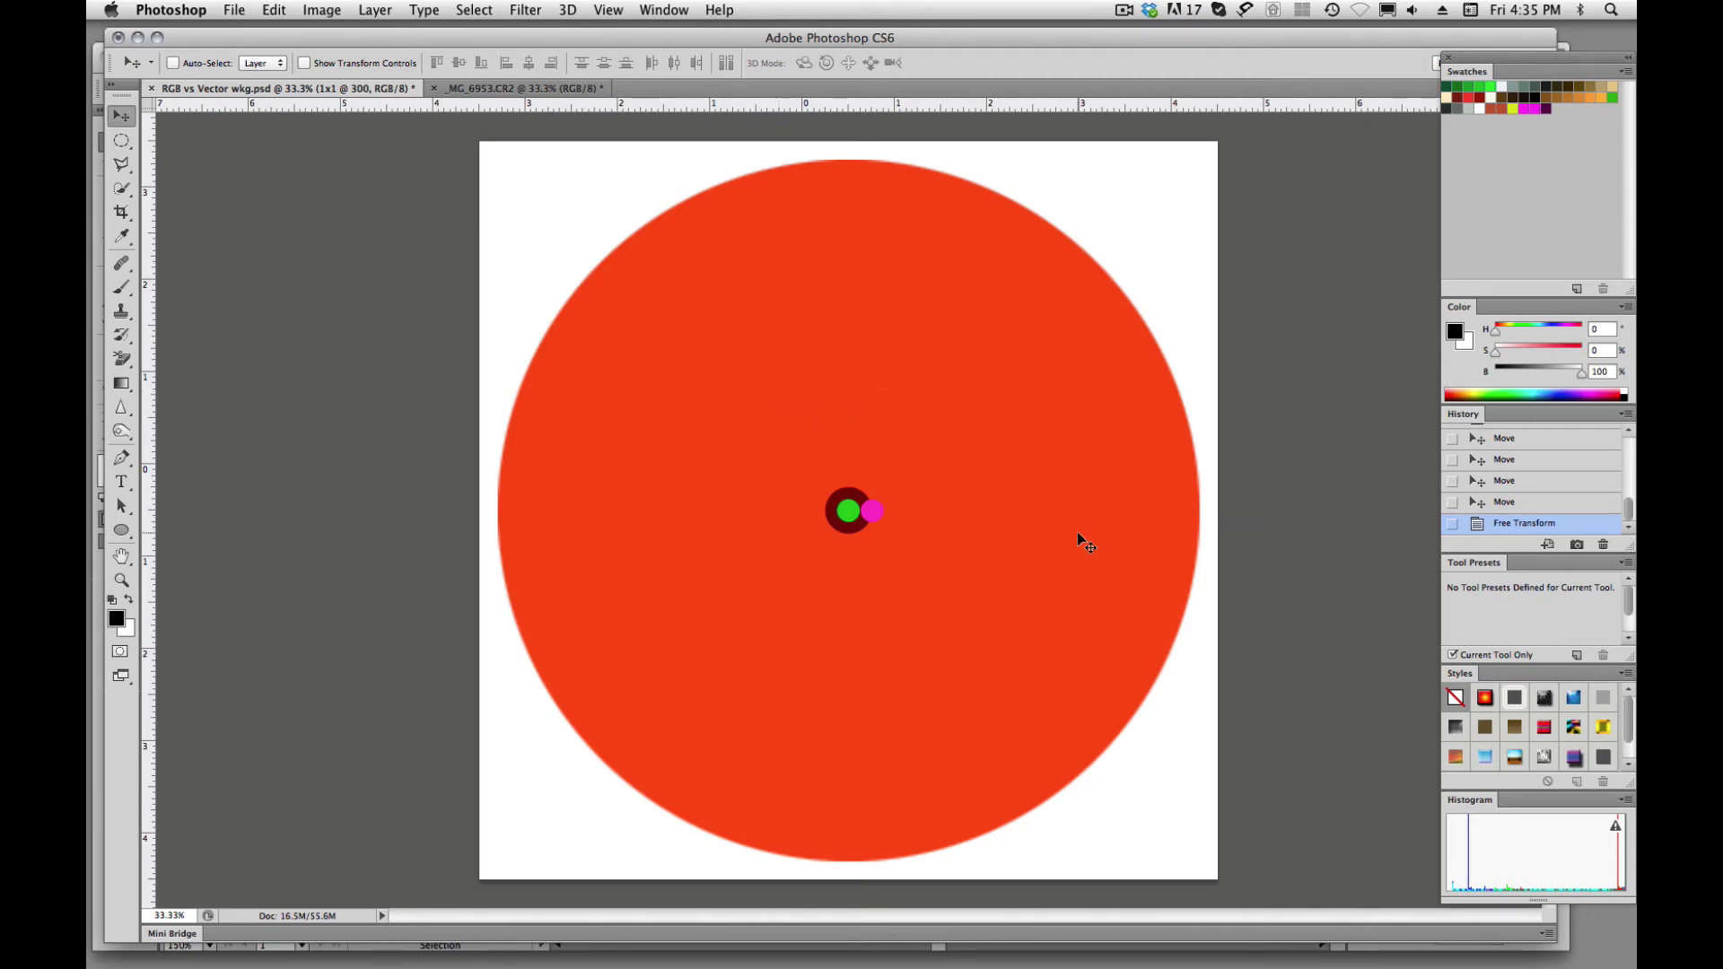
key(super+z)
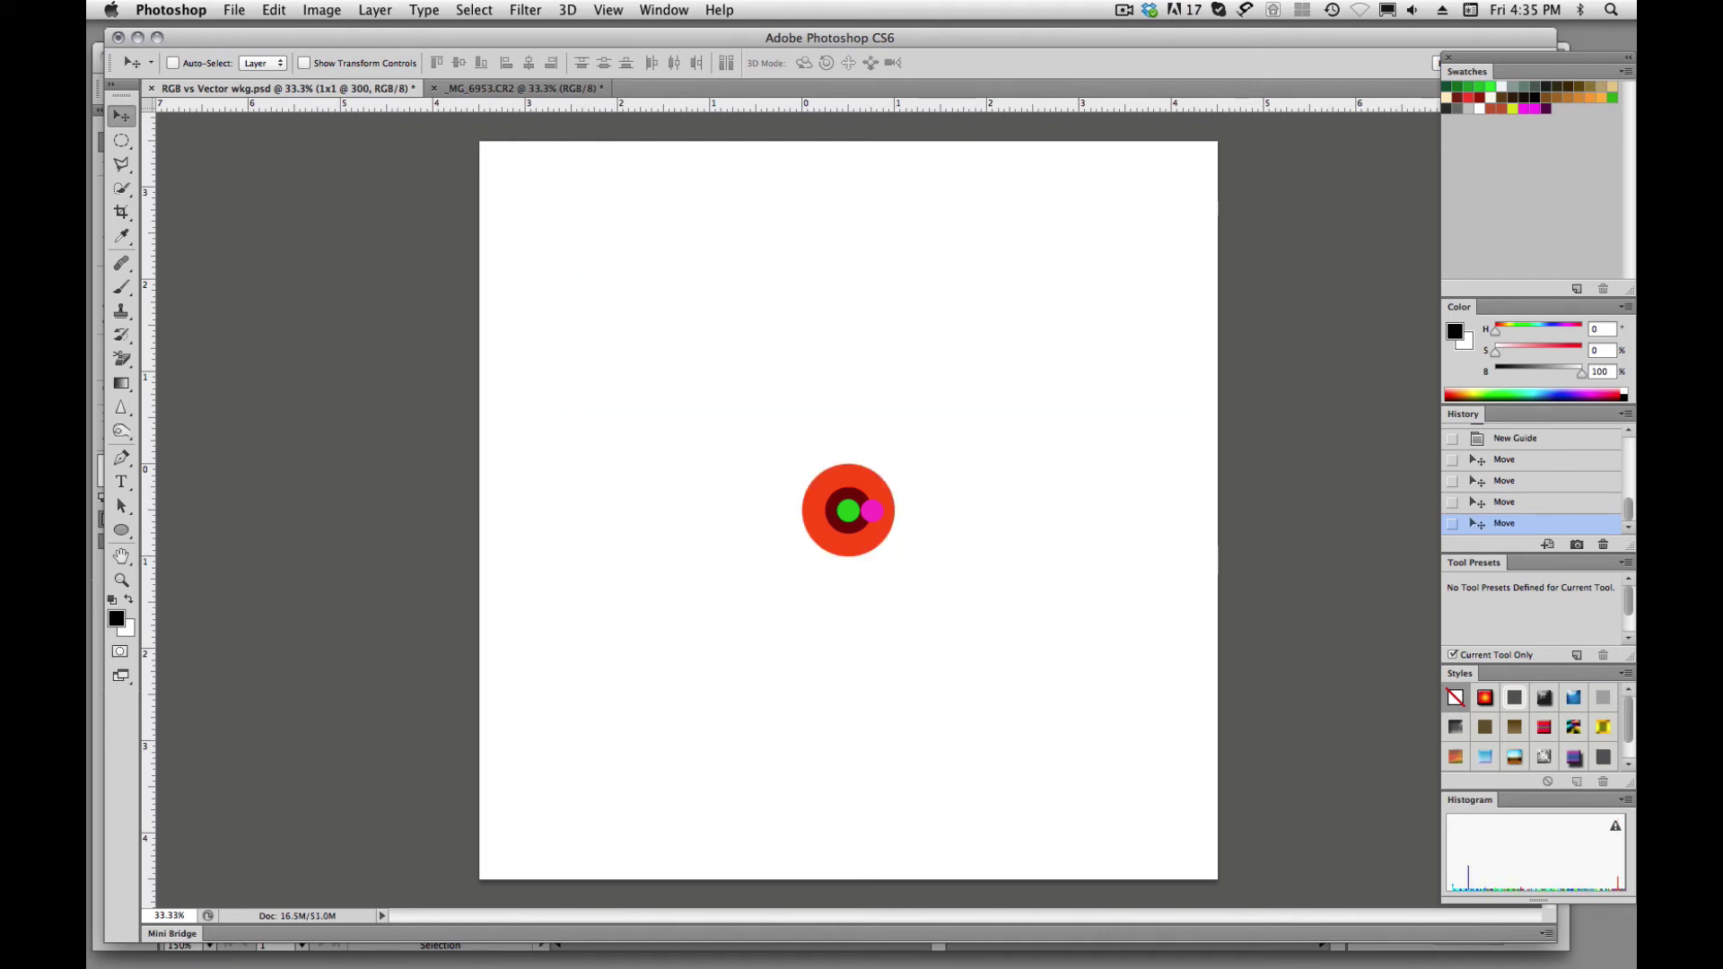
Enlarge the smallest portrait on the "4x6 @ 72" layer to about 416%, matching the largest portrait's height, and inspect the face up close.
key(super+v)
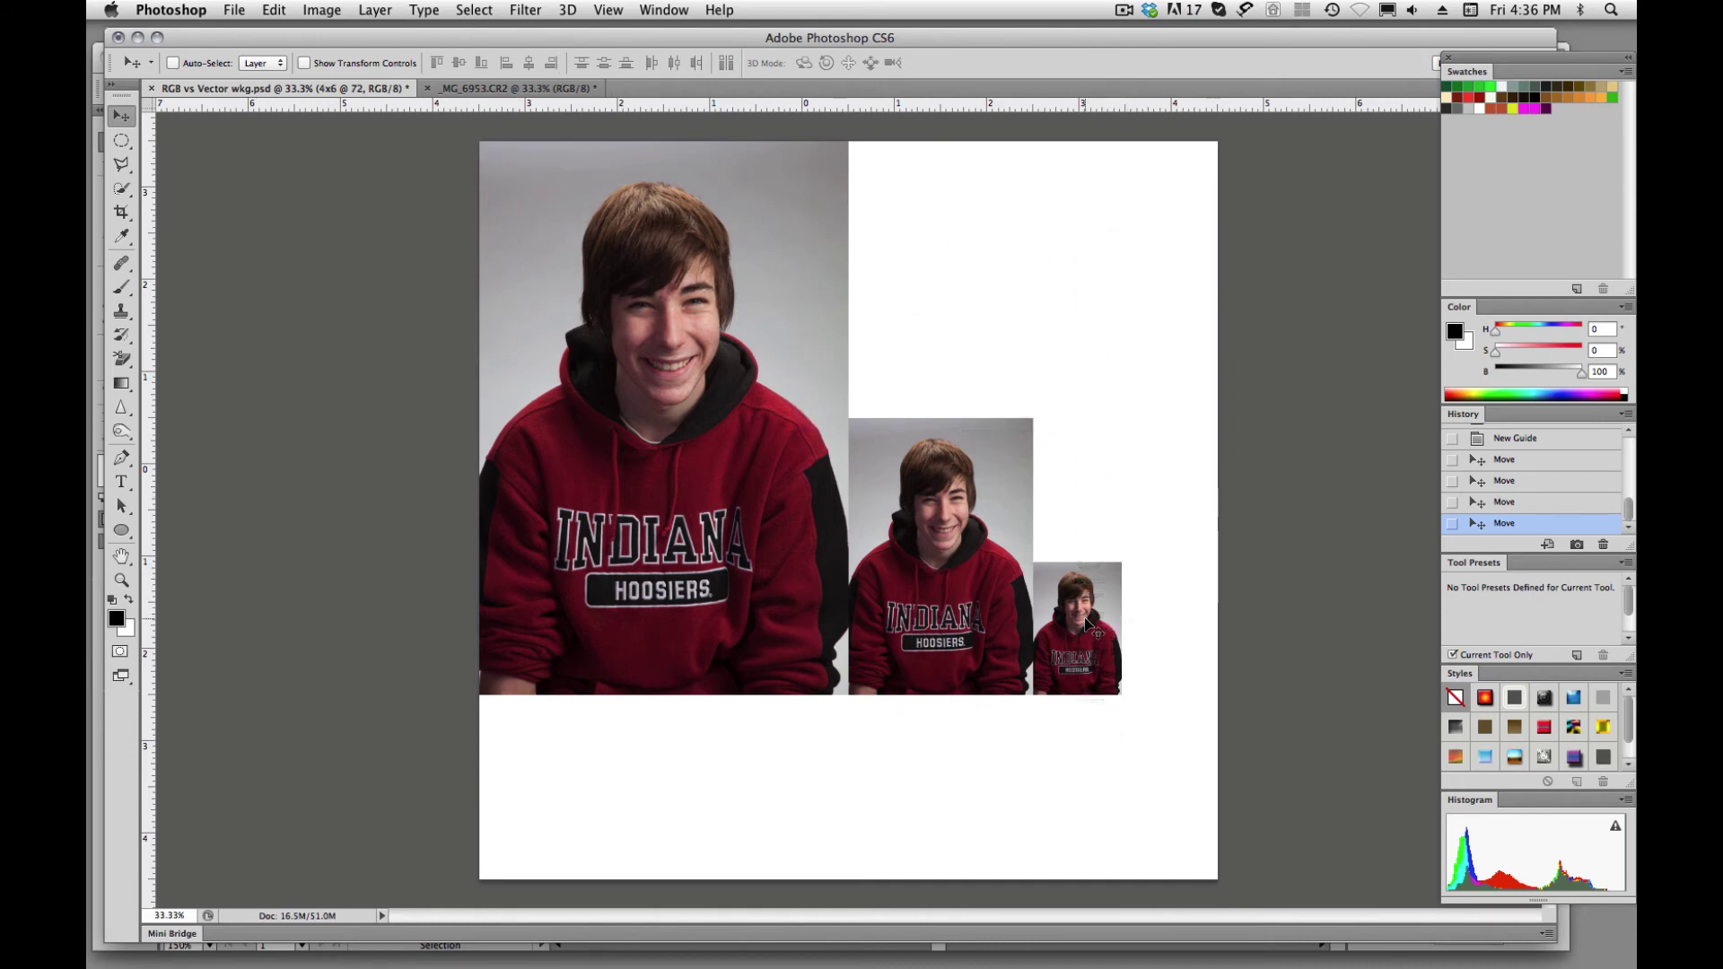
key(super+t)
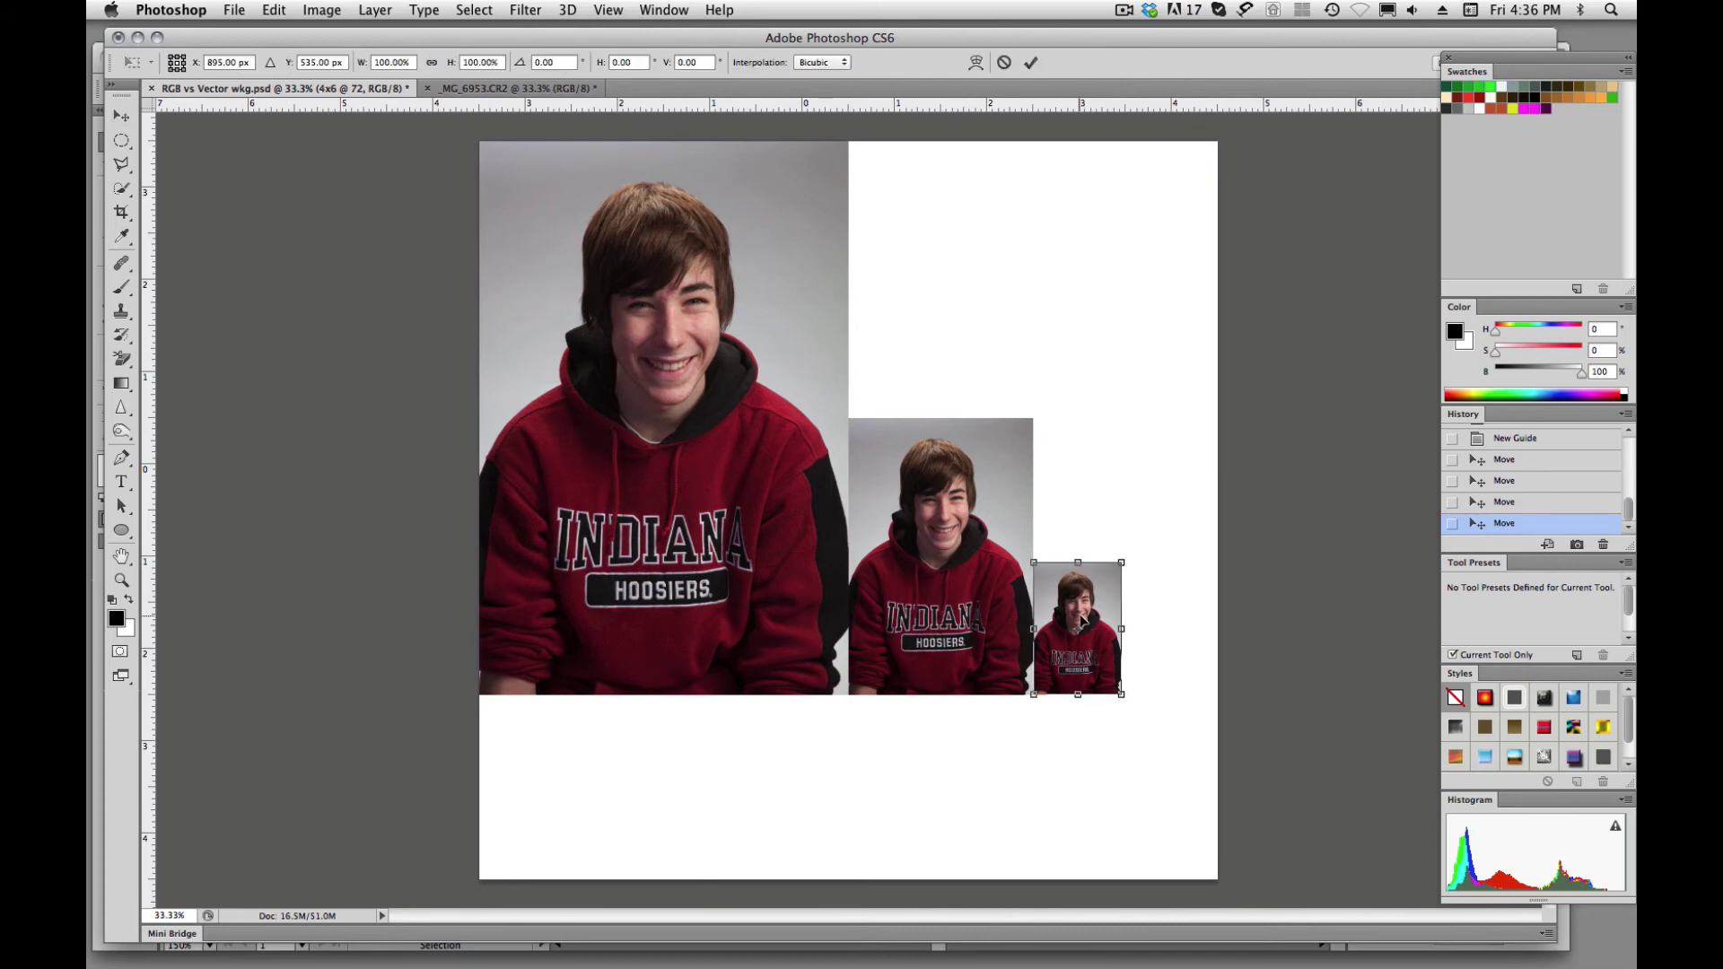
drag(1040, 568, 734, 158)
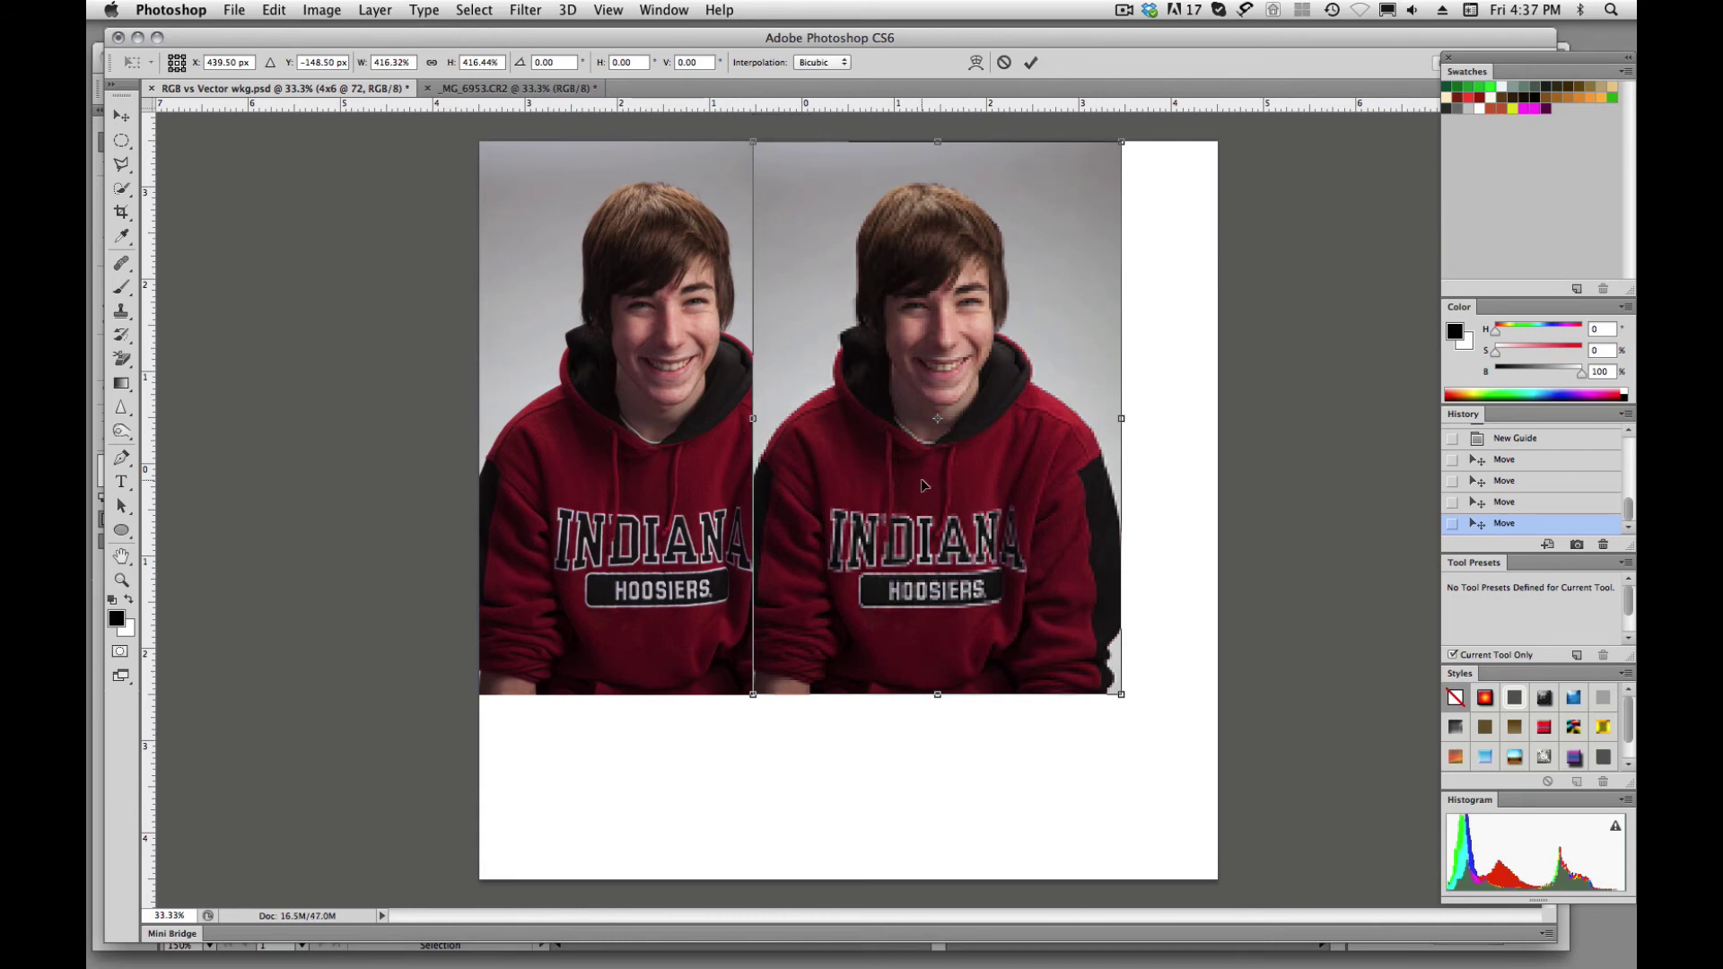
key(Return)
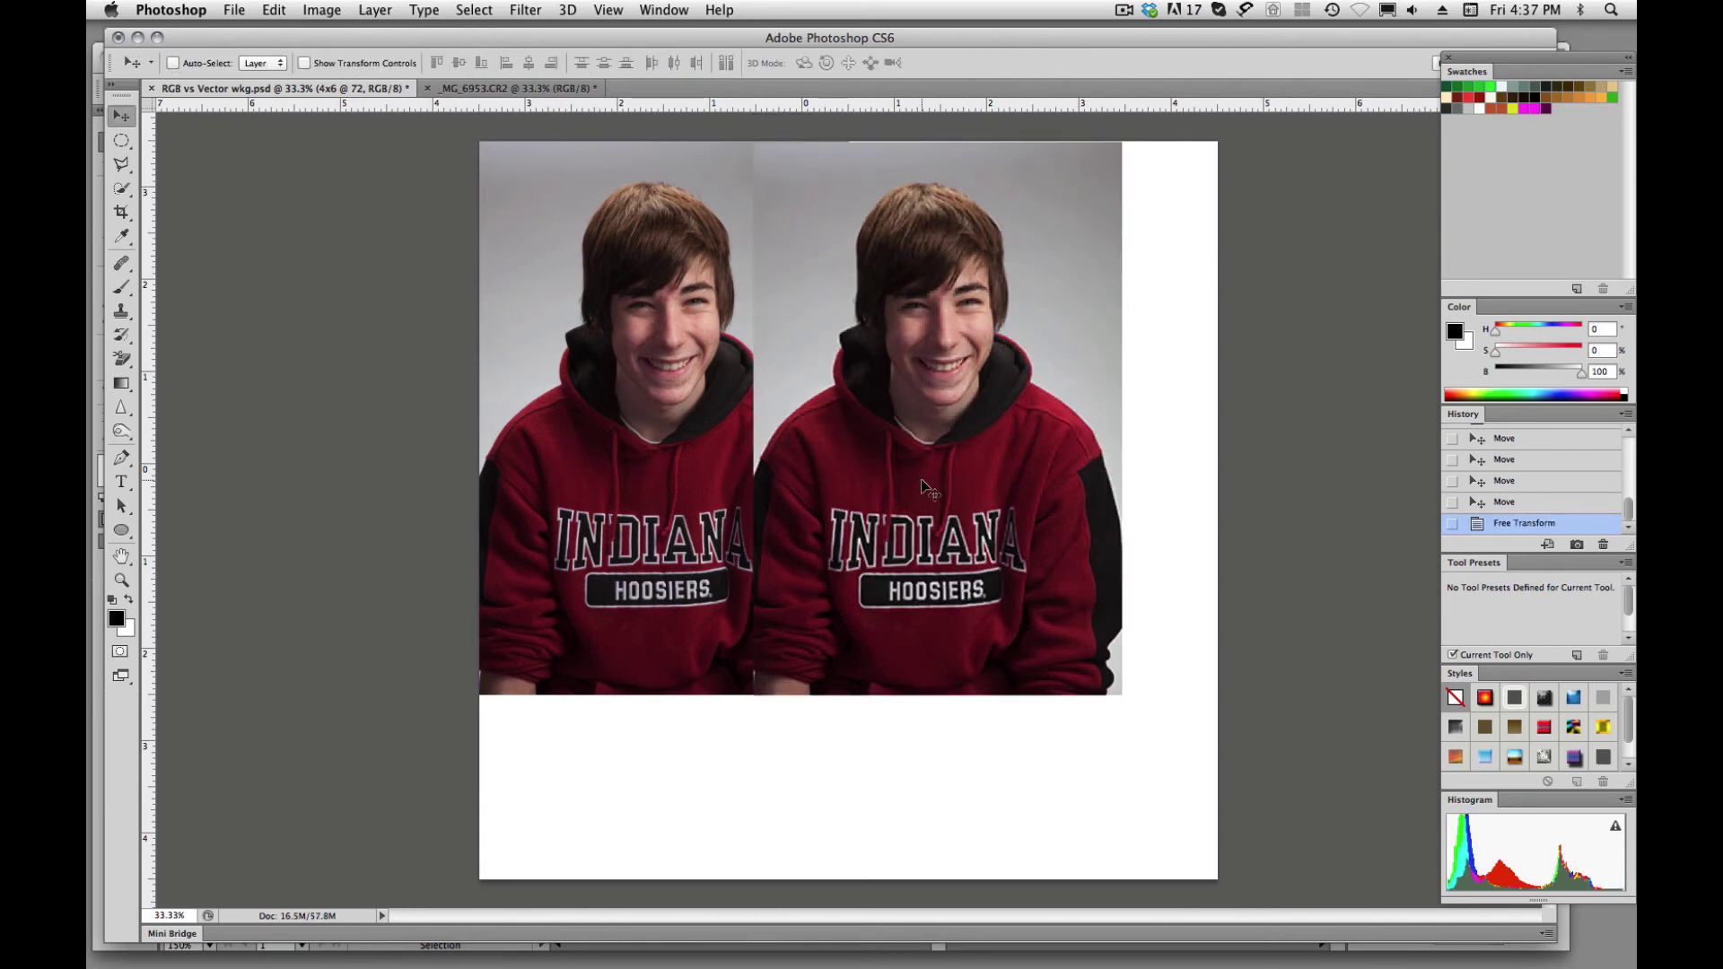
super+click(844, 337)
super+click(821, 593)
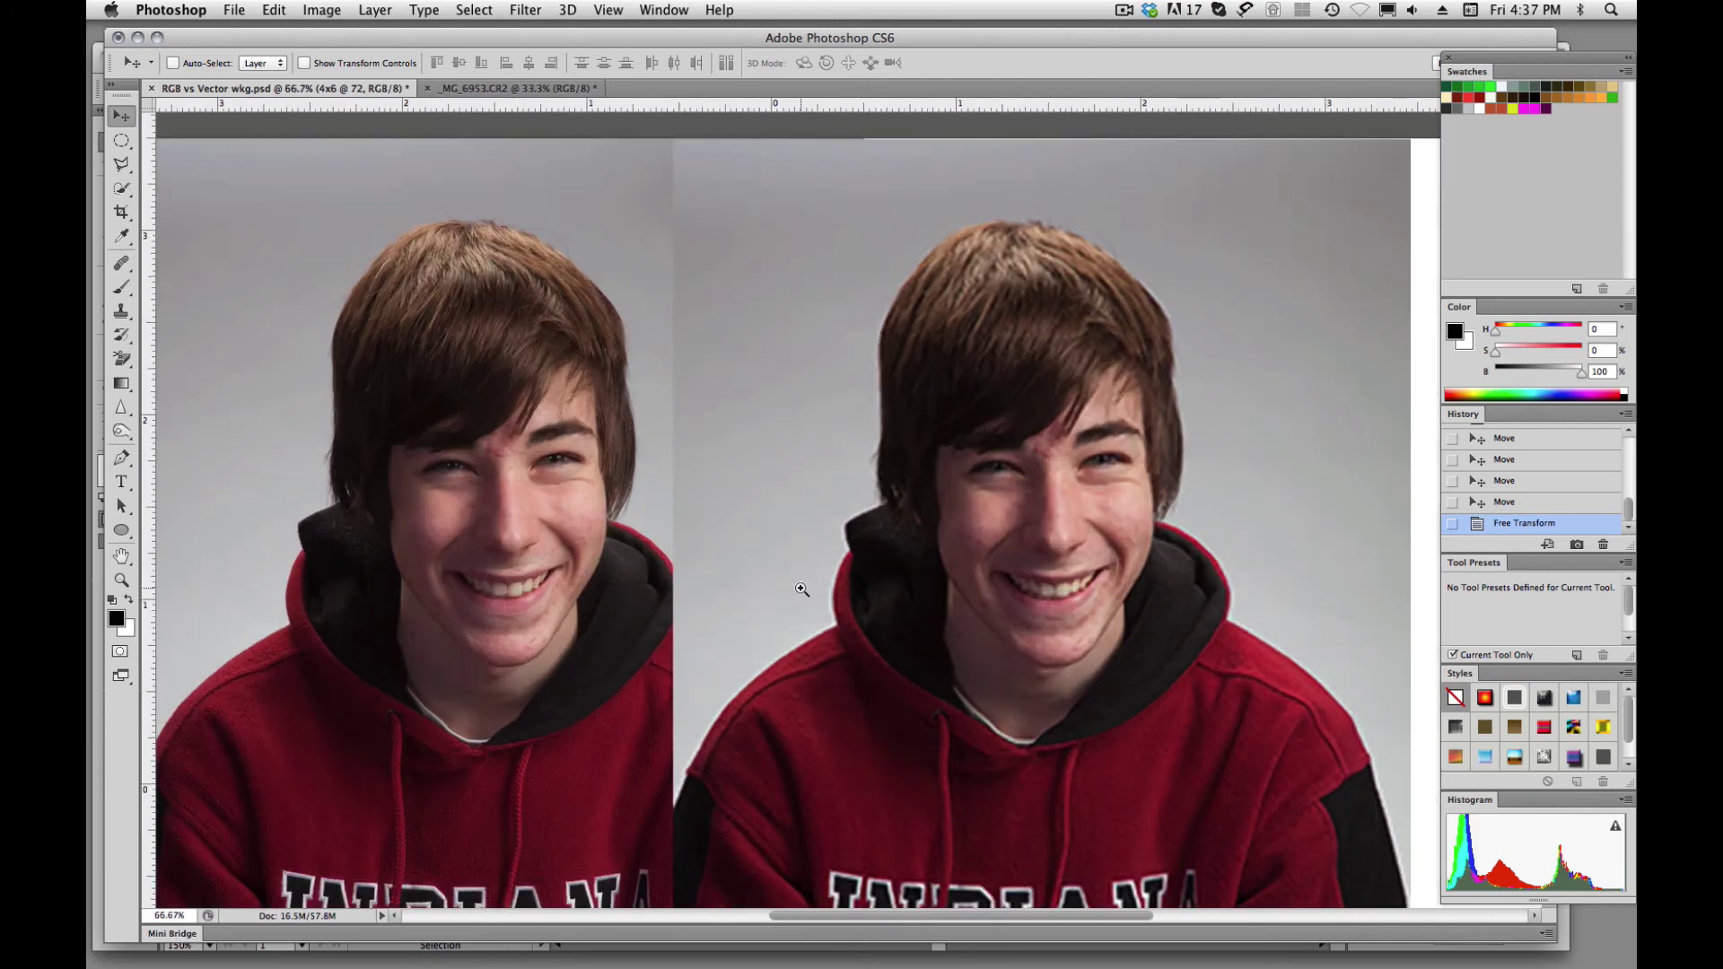
super+click(801, 589)
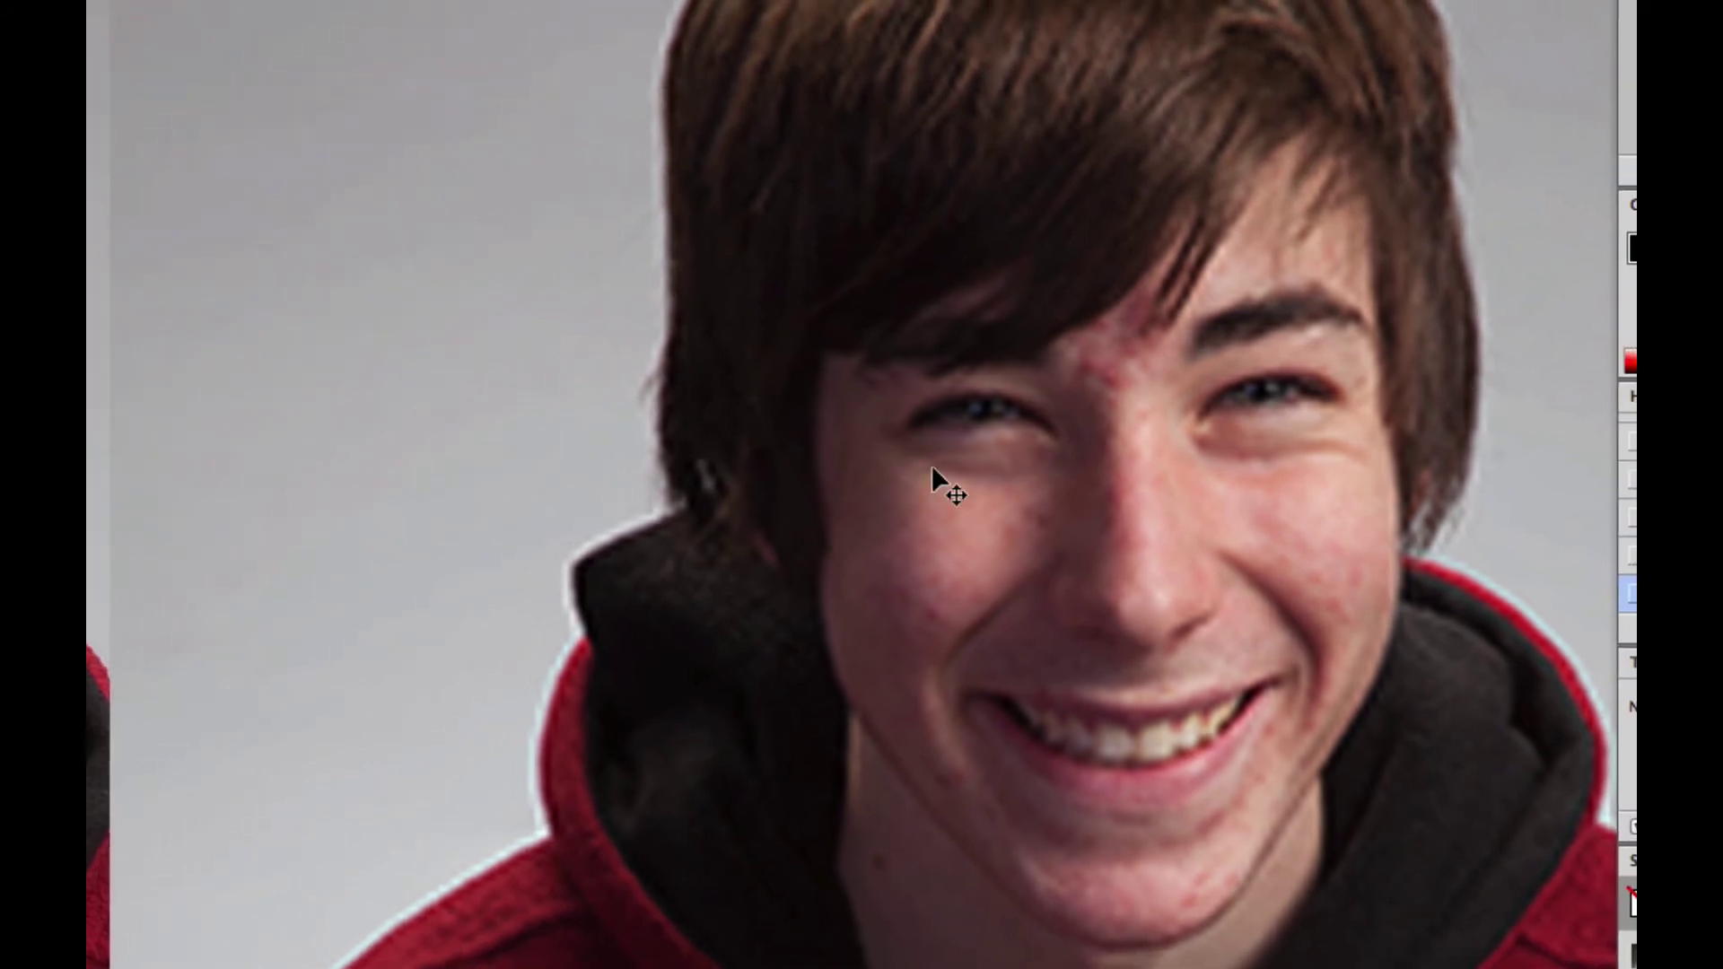
Move the Photoshop window aside, switch to Illustrator's 1X1 vector.ai document, and check the circle in Outline mode before restoring Preview mode.
alt+click(597, 454)
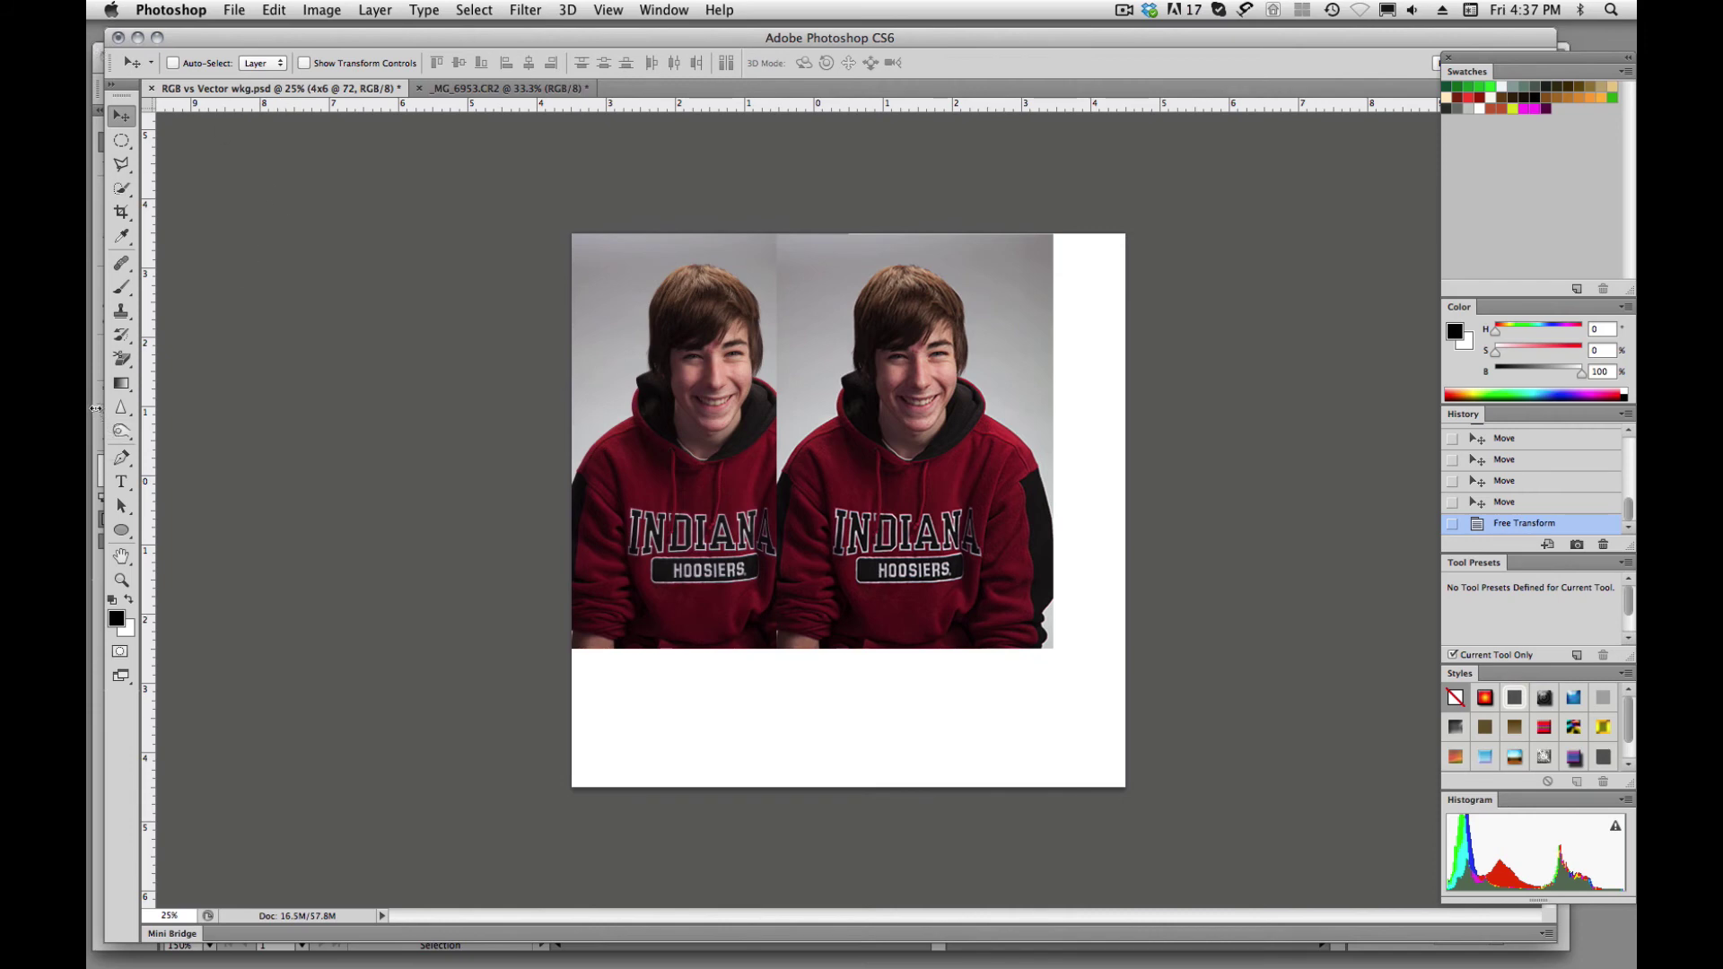
drag(301, 40, 355, 45)
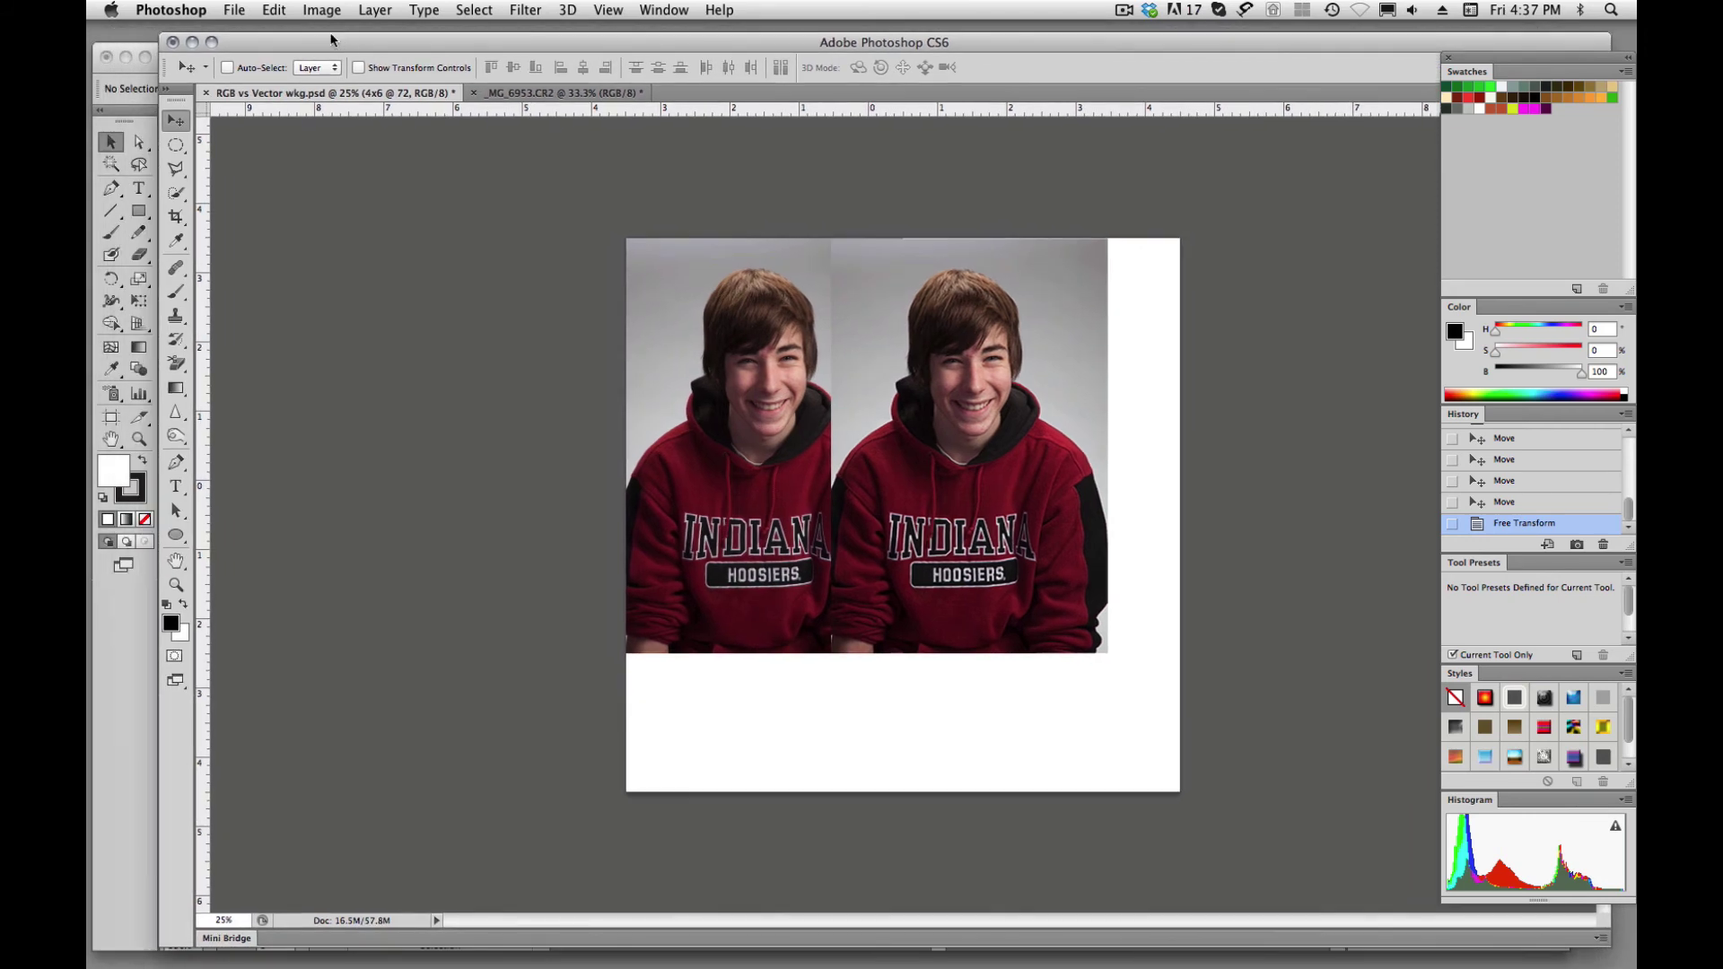
click(117, 57)
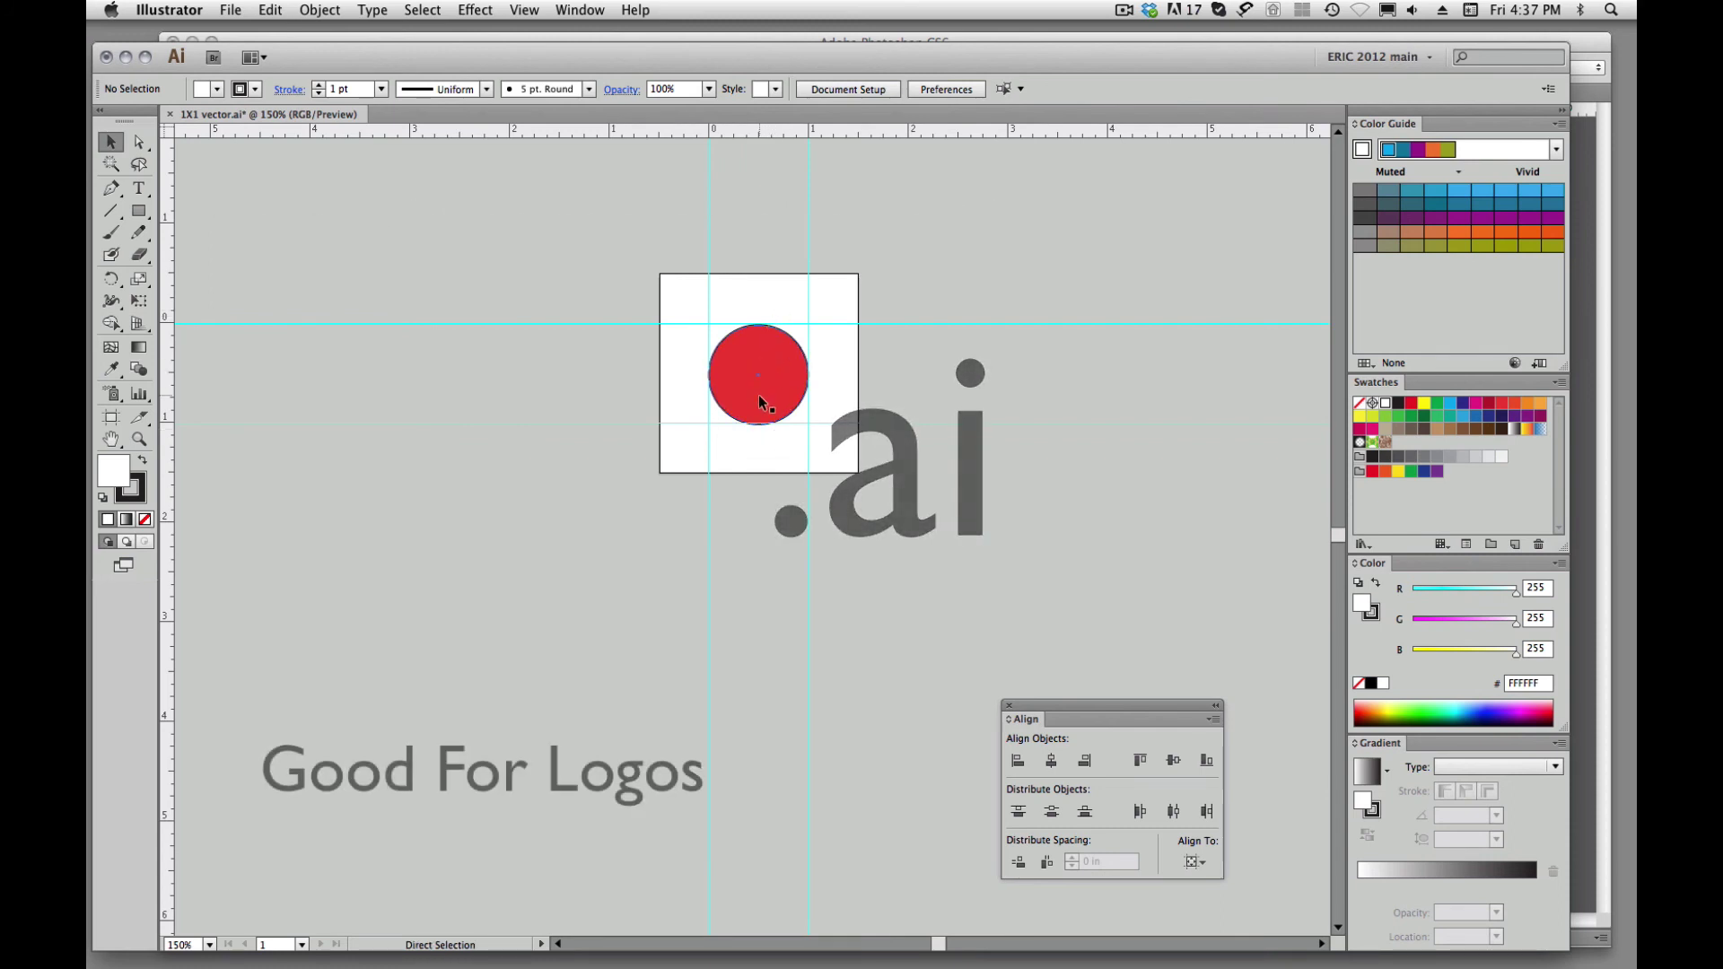
key(super+y)
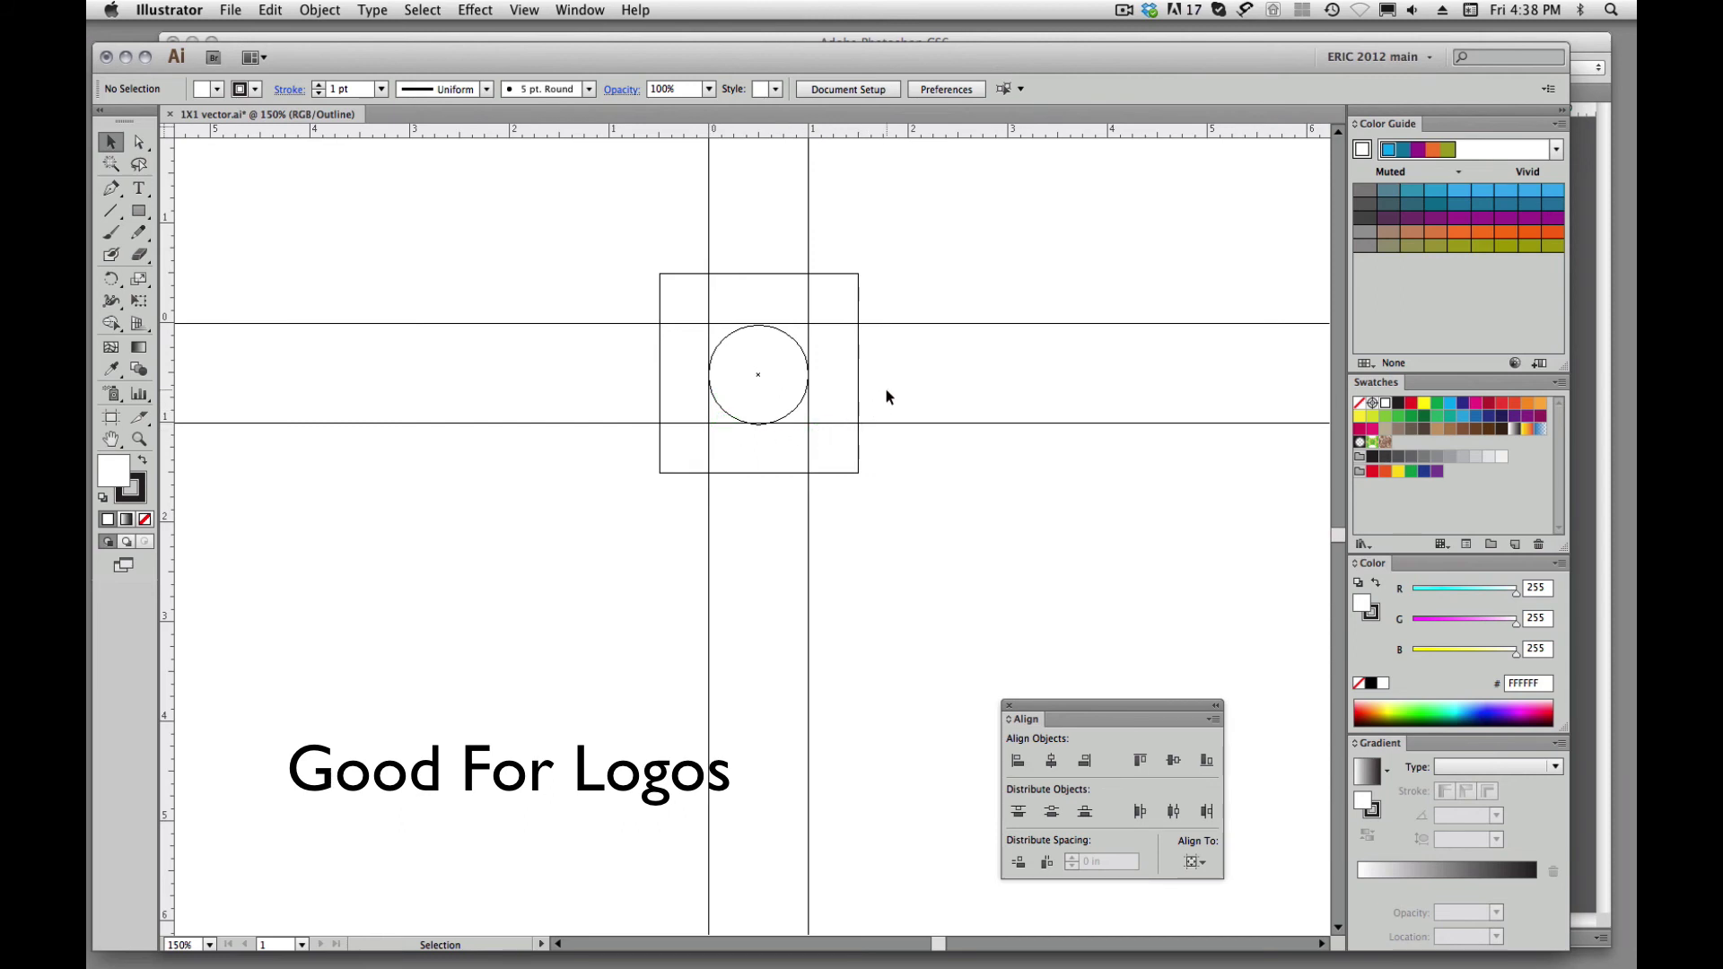
key(super+y)
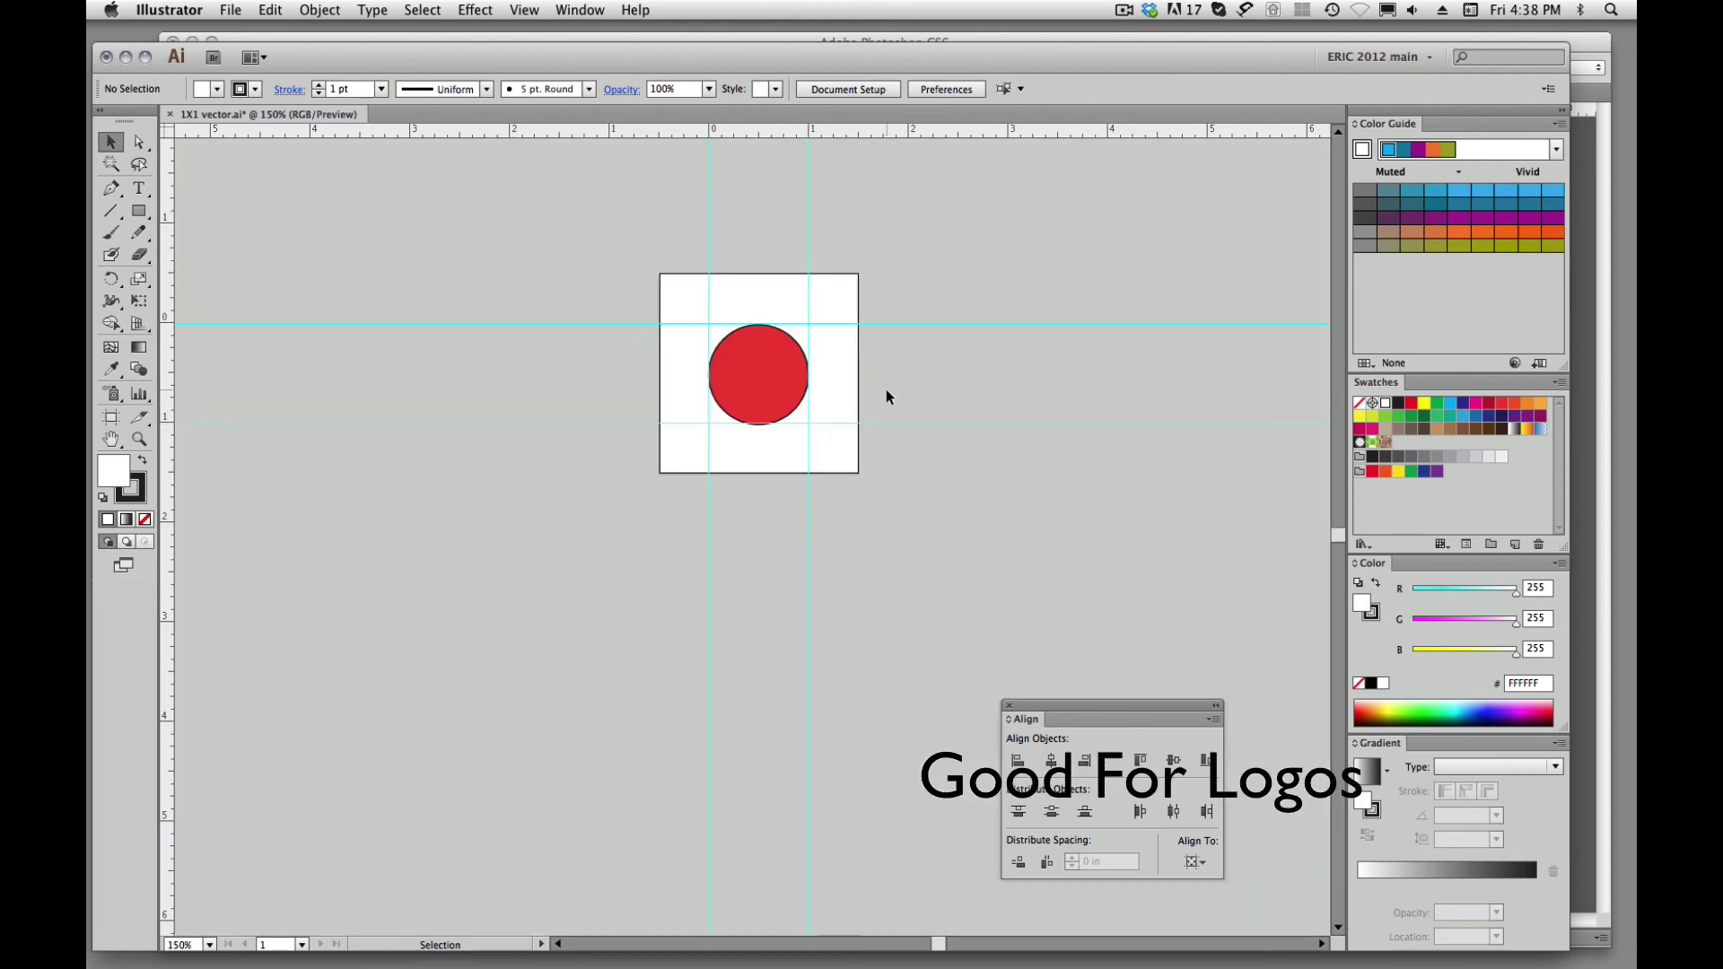
Examine the smoothness of the red vector circle's edge at up to 3200% magnification and return to the whole circle at 600%.
key(super+space)
click(728, 341)
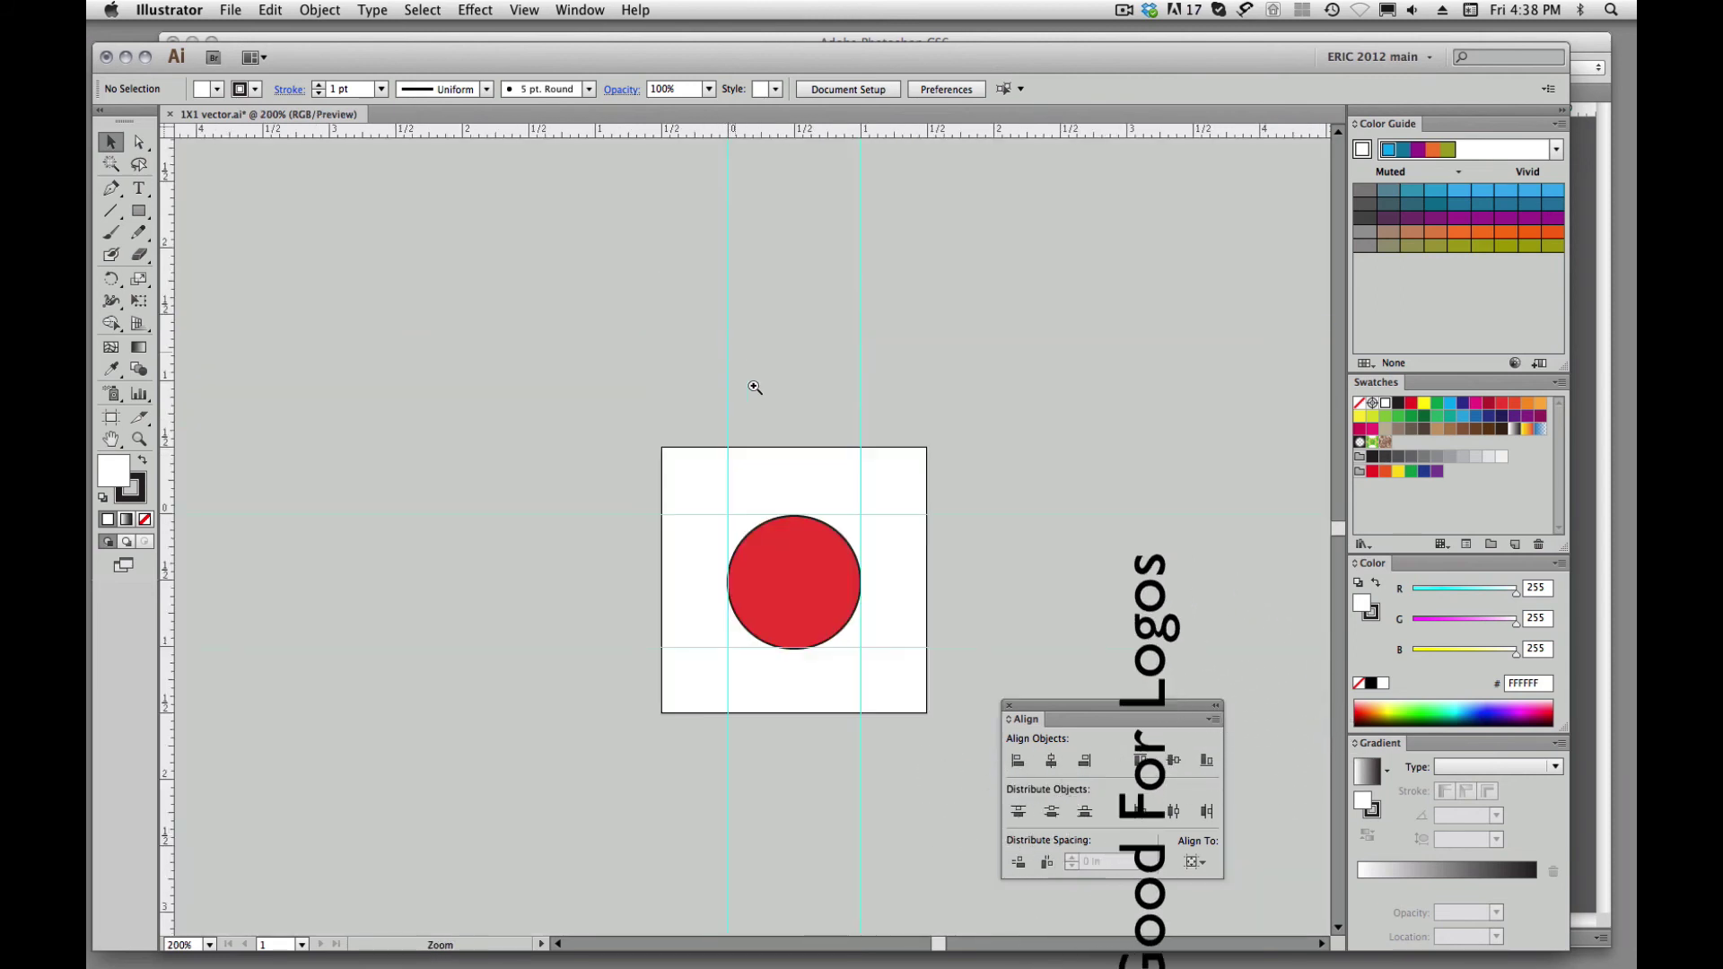
click(774, 580)
click(735, 479)
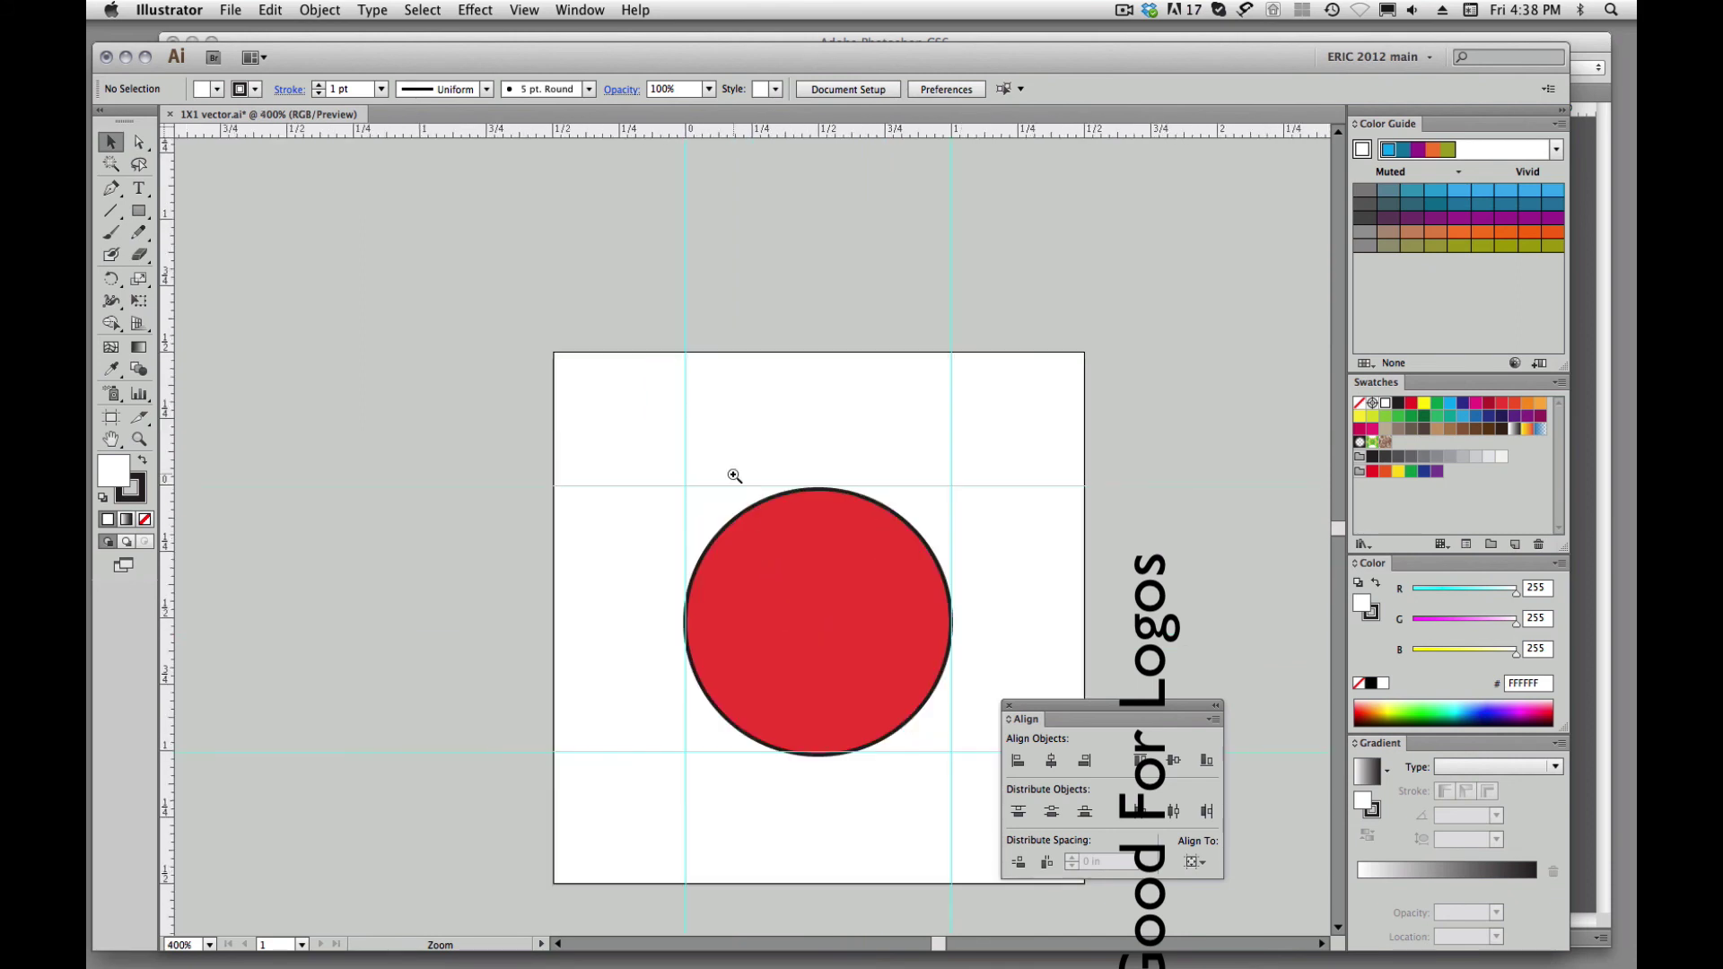
click(750, 526)
click(758, 532)
click(767, 539)
click(777, 544)
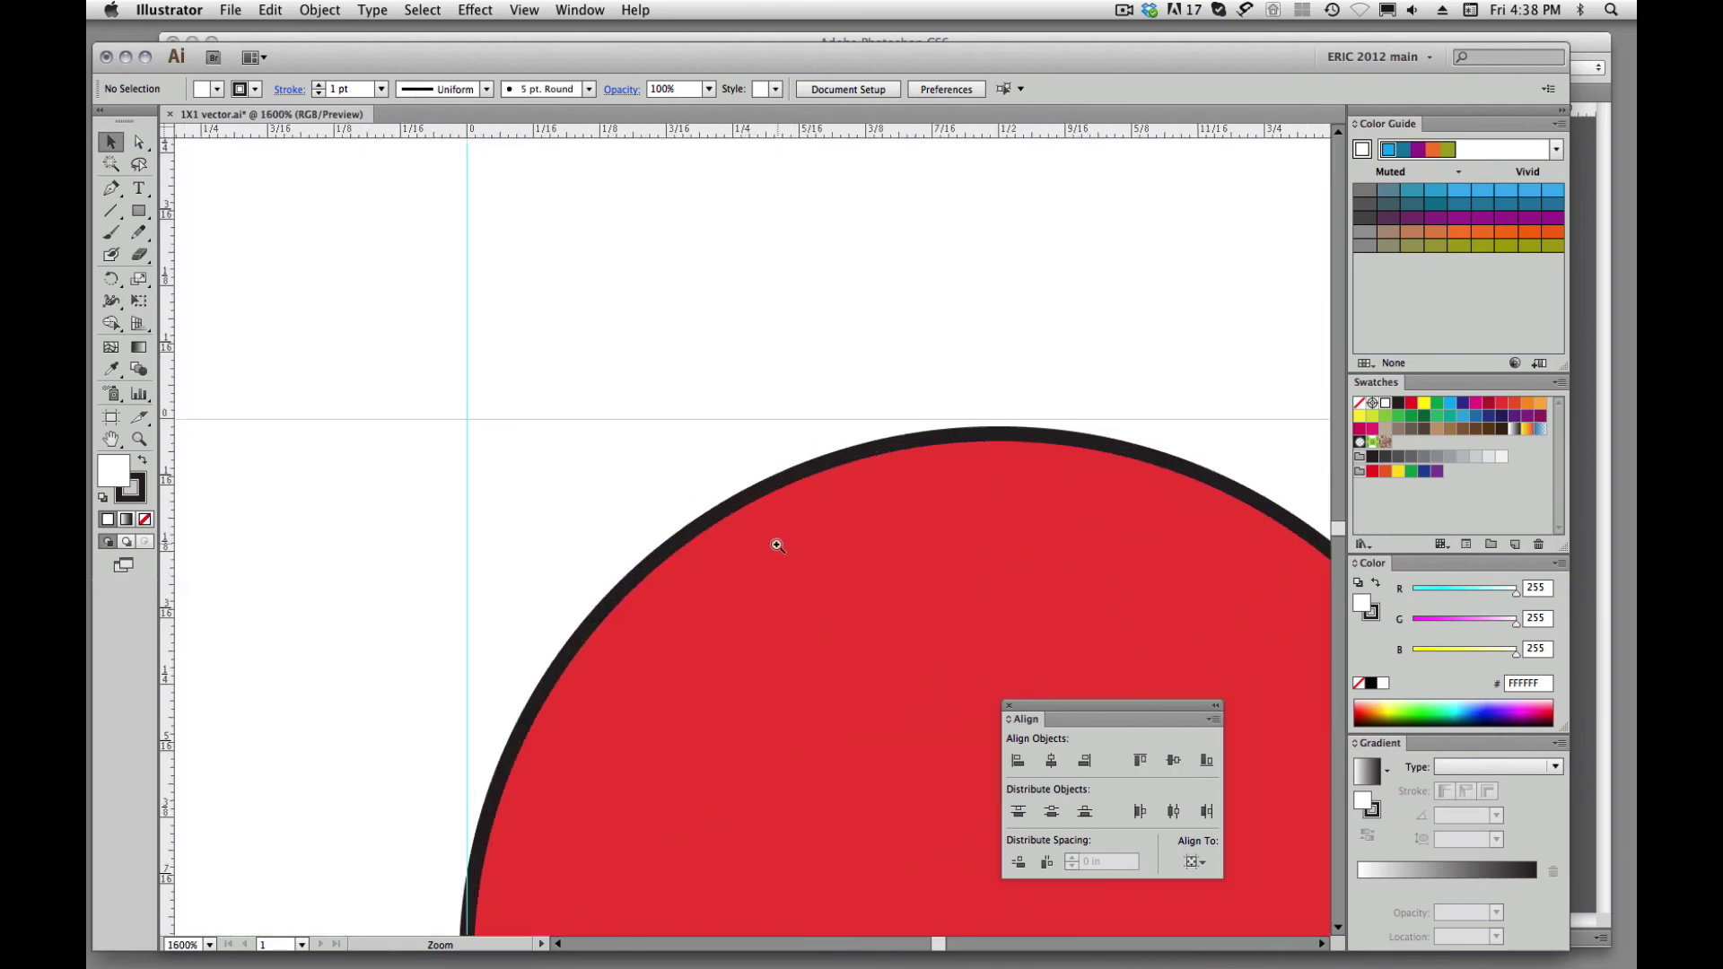
click(749, 529)
click(734, 516)
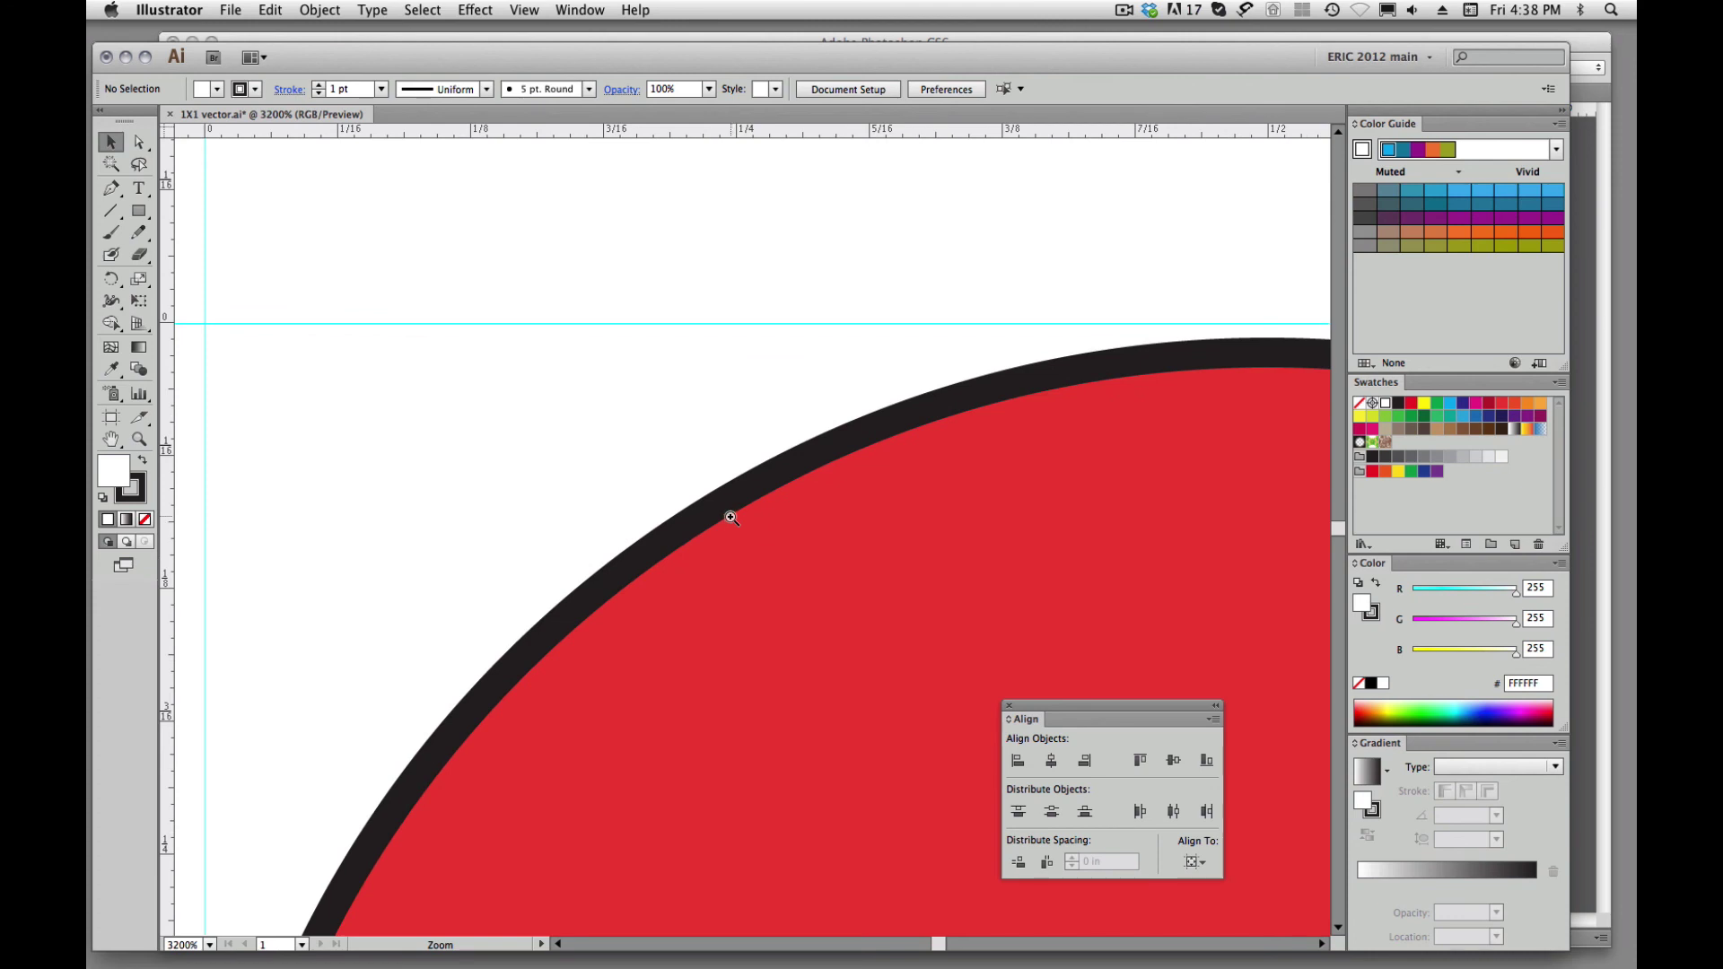
click(723, 504)
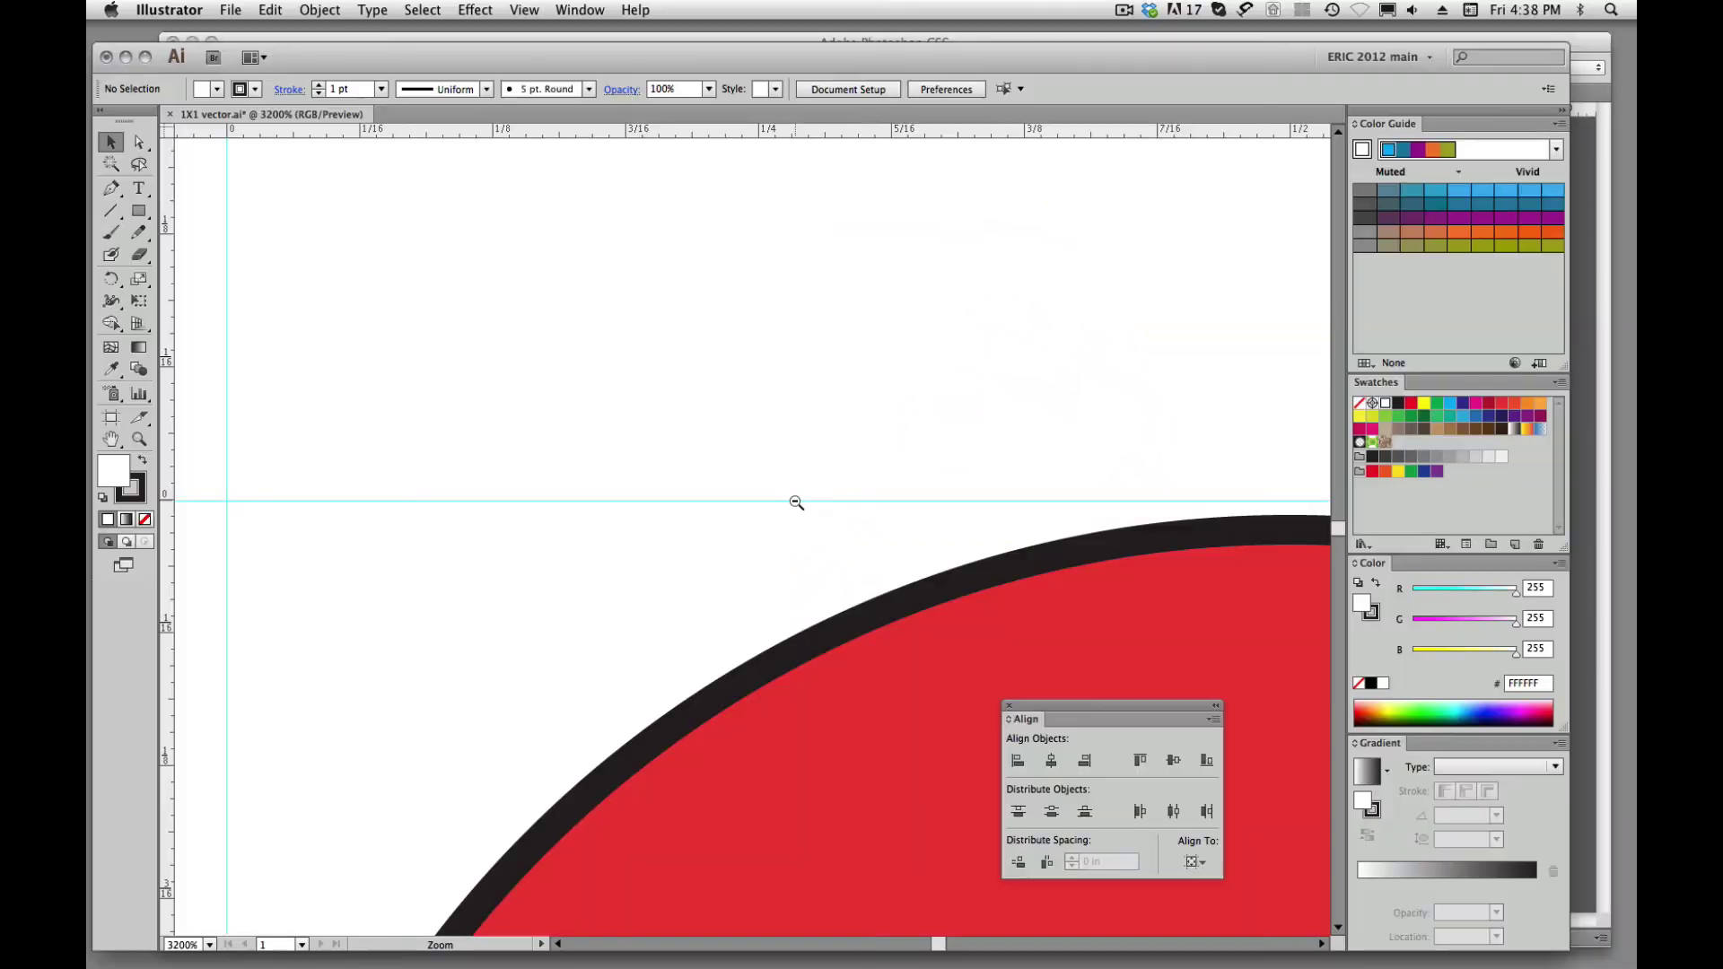
scroll(906, 689, down, 2)
alt+click(893, 675)
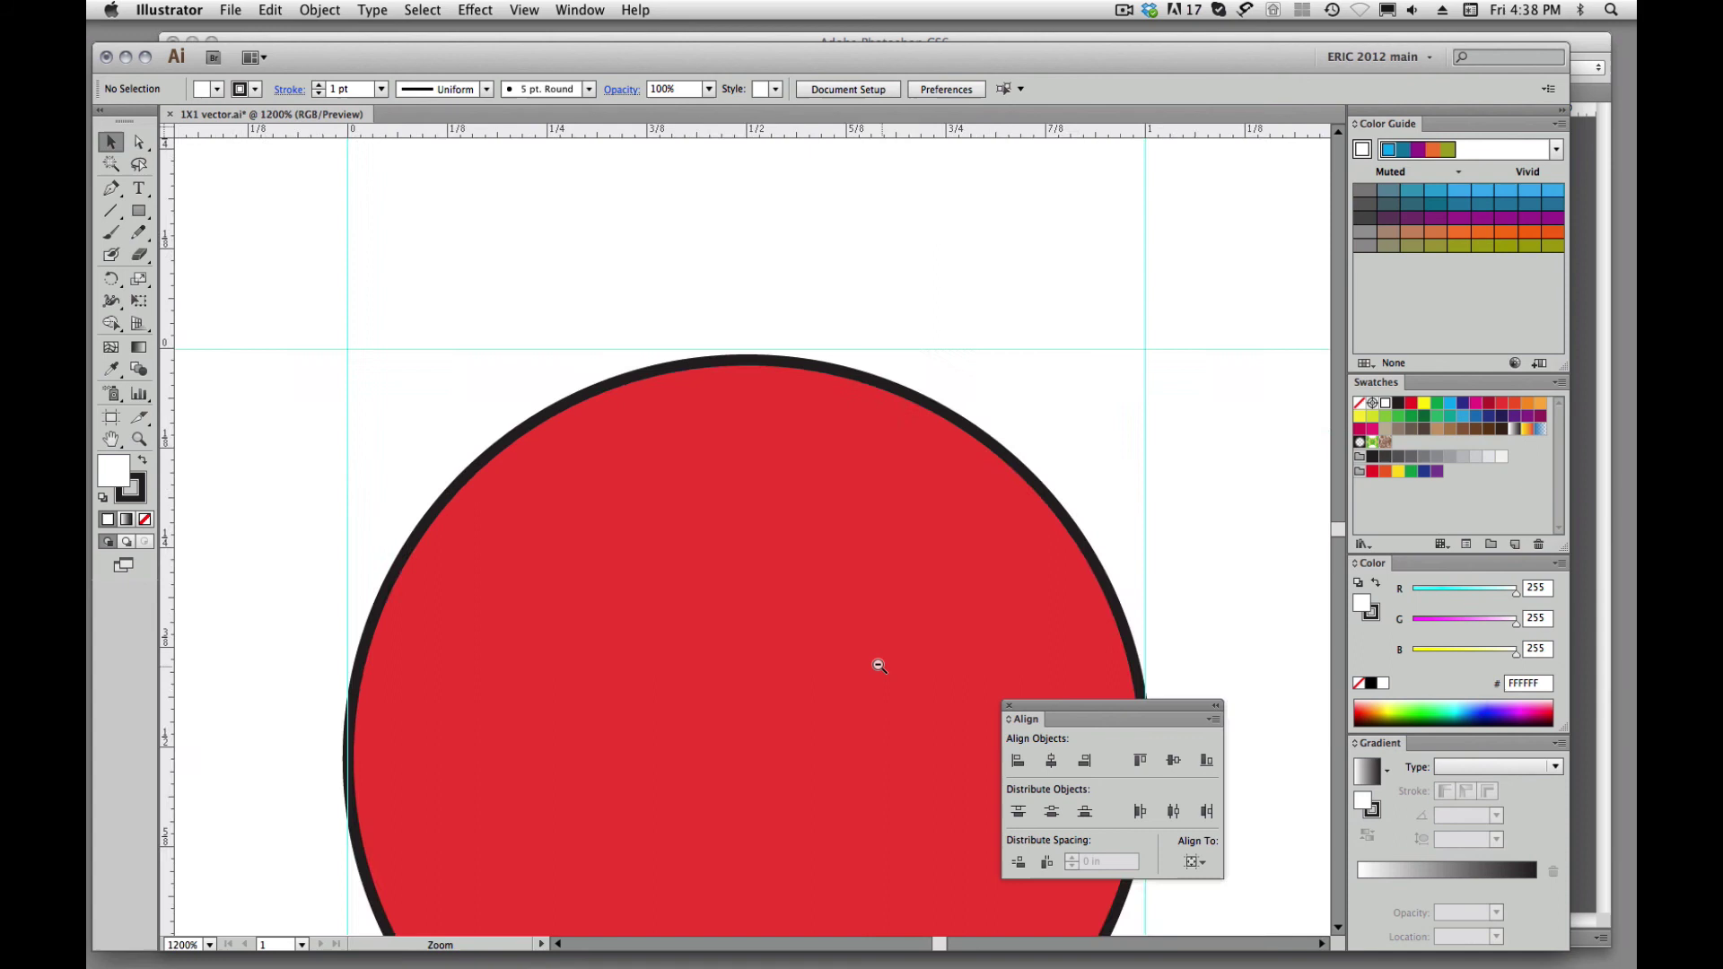
alt+click(773, 621)
alt+click(729, 616)
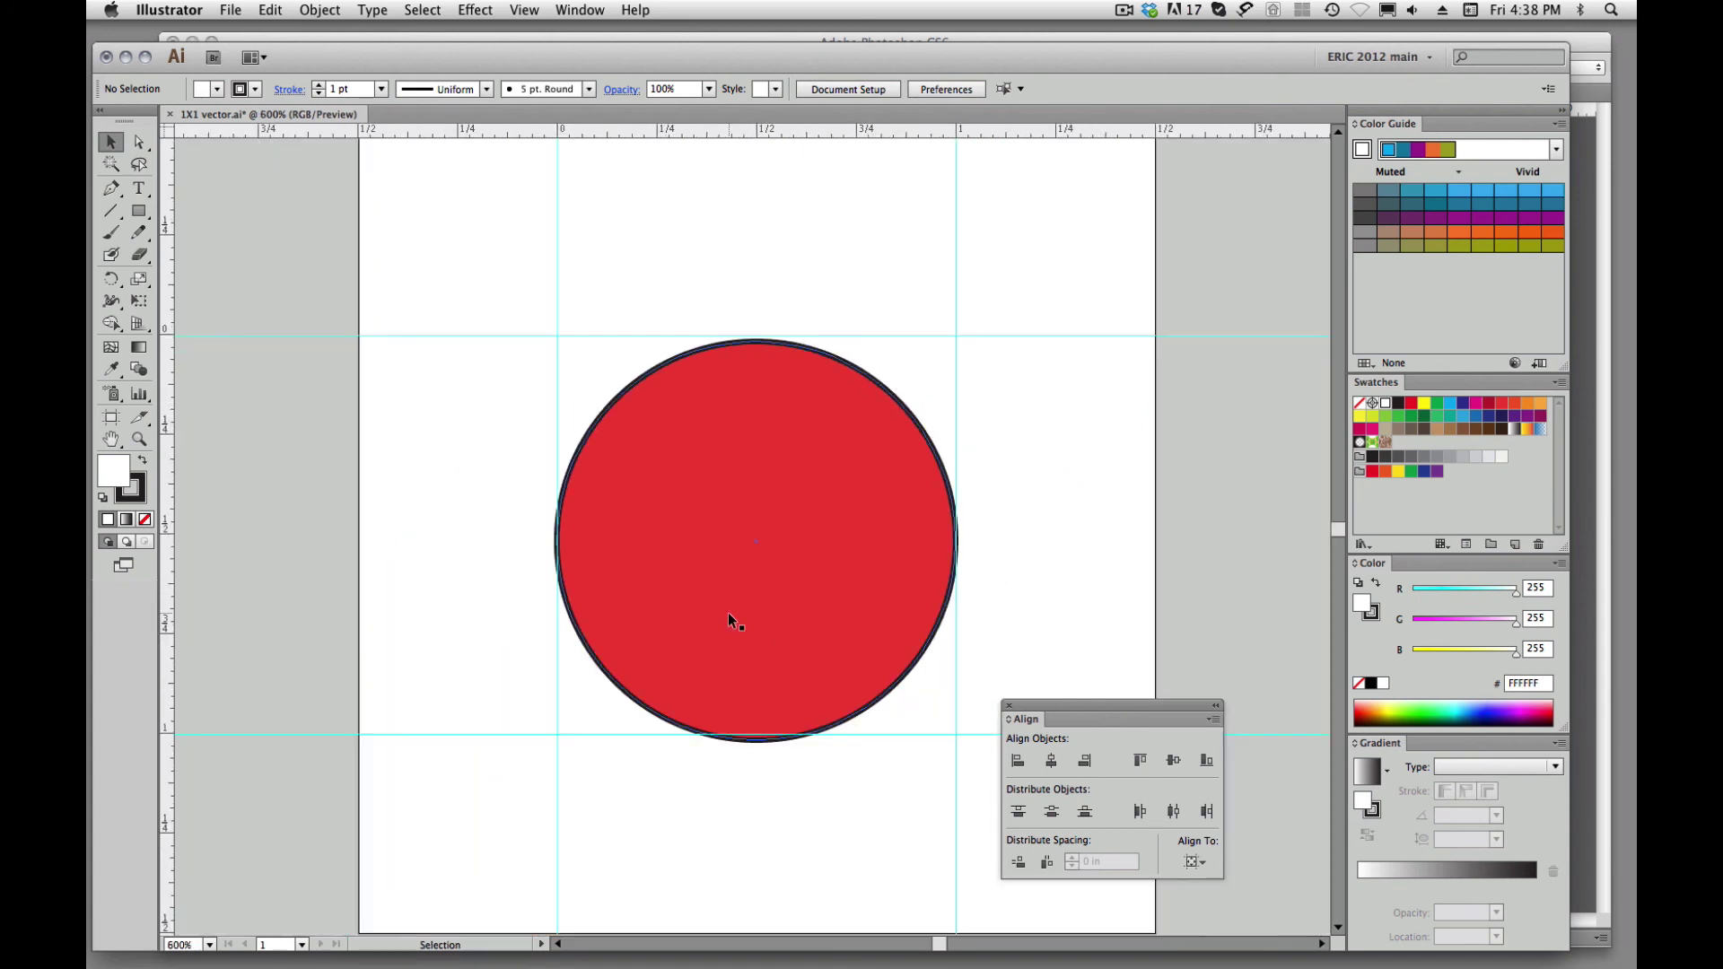